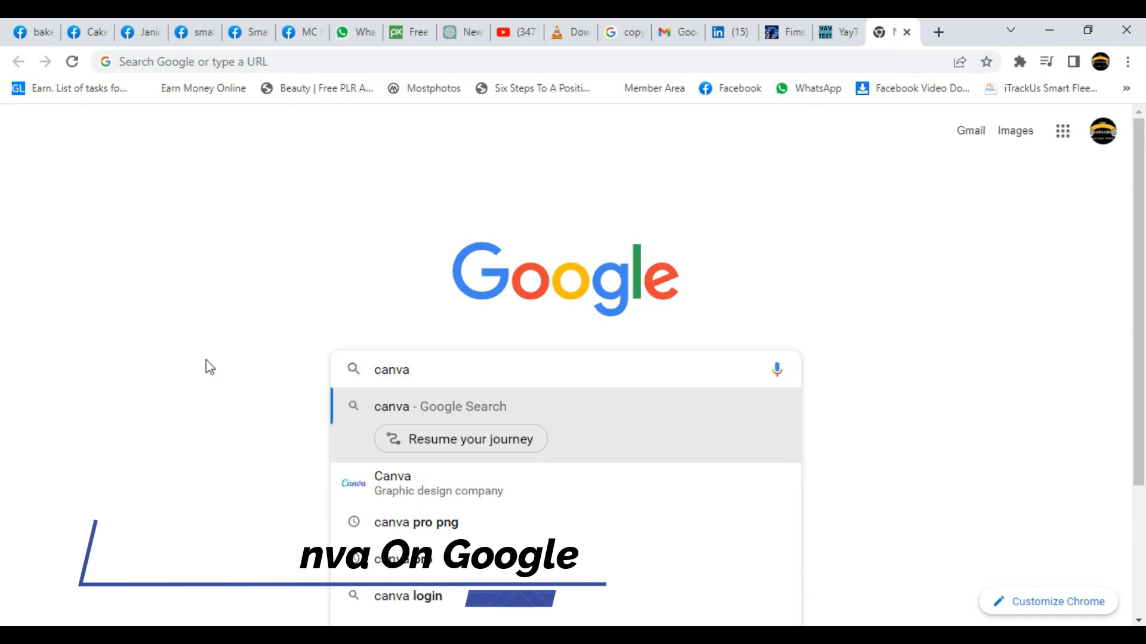
# Open Canva's site from the Google search suggestion 'Canva – Graphic design company'.
pyautogui.click(374, 486)
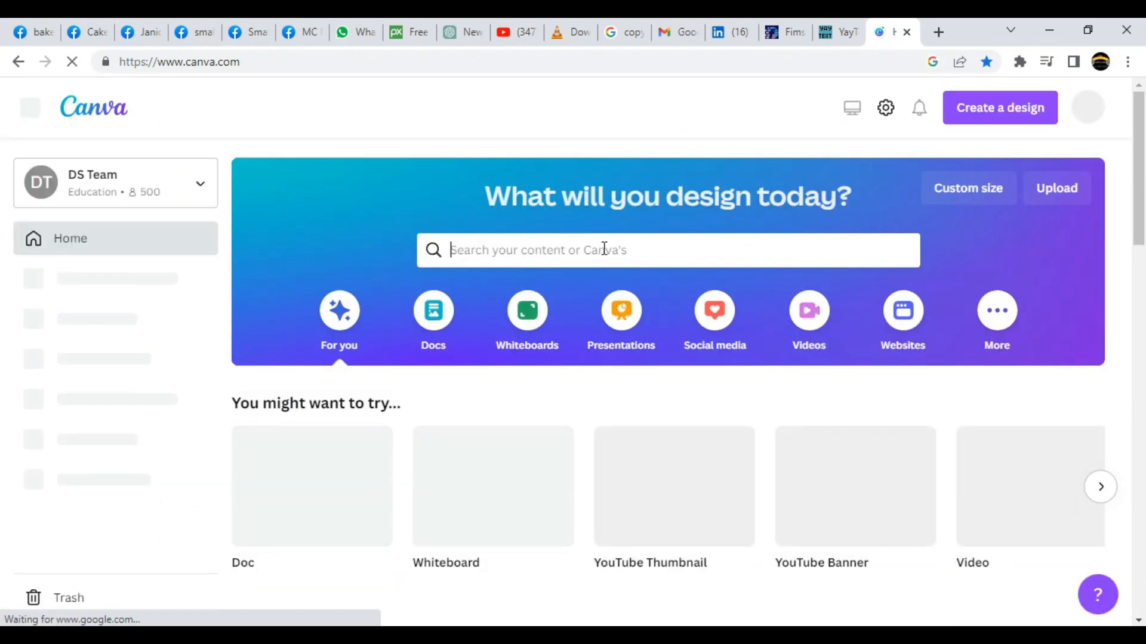
# Search Canva for cv templates and open the Blue and White Minimalist graphic designer resume.
pyautogui.write('cv')
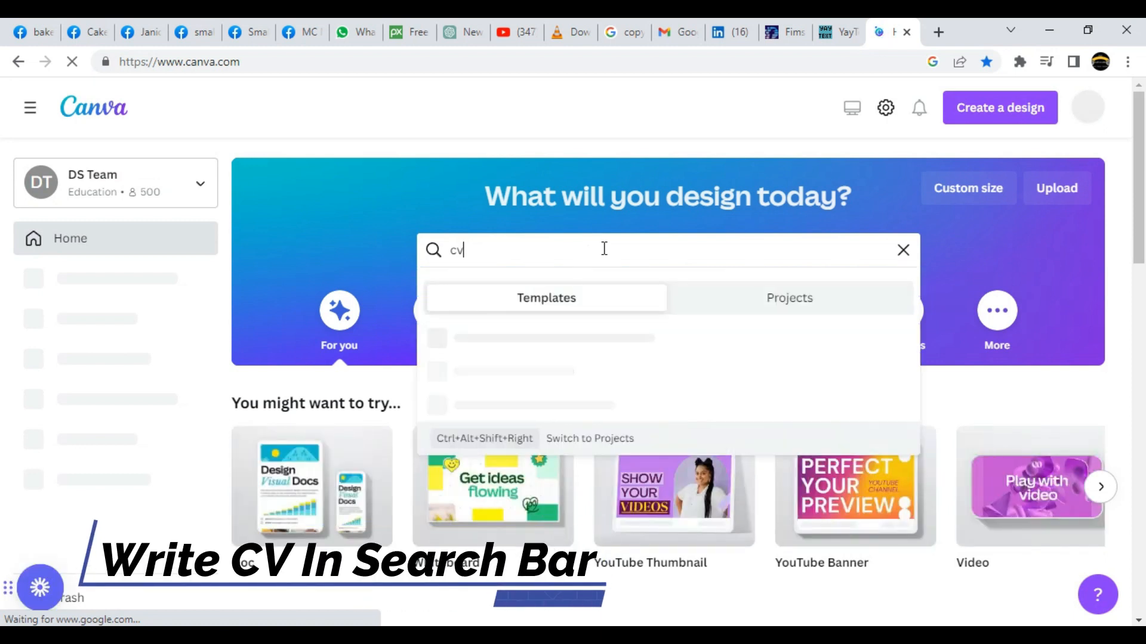
pyautogui.click(518, 408)
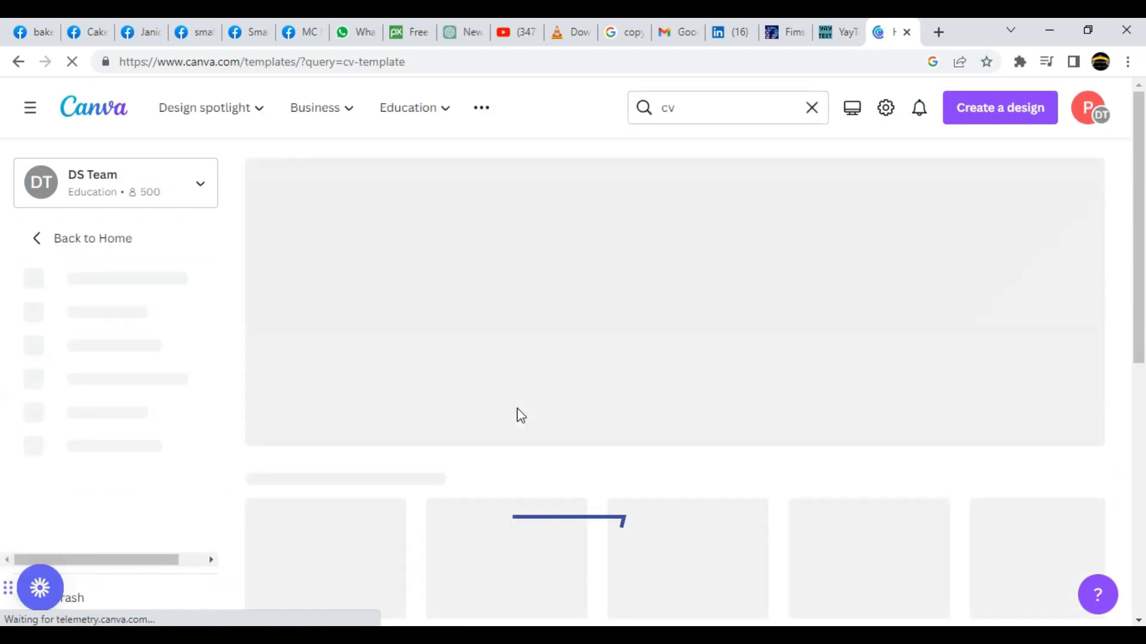
pyautogui.scroll(-3, 633, 377)
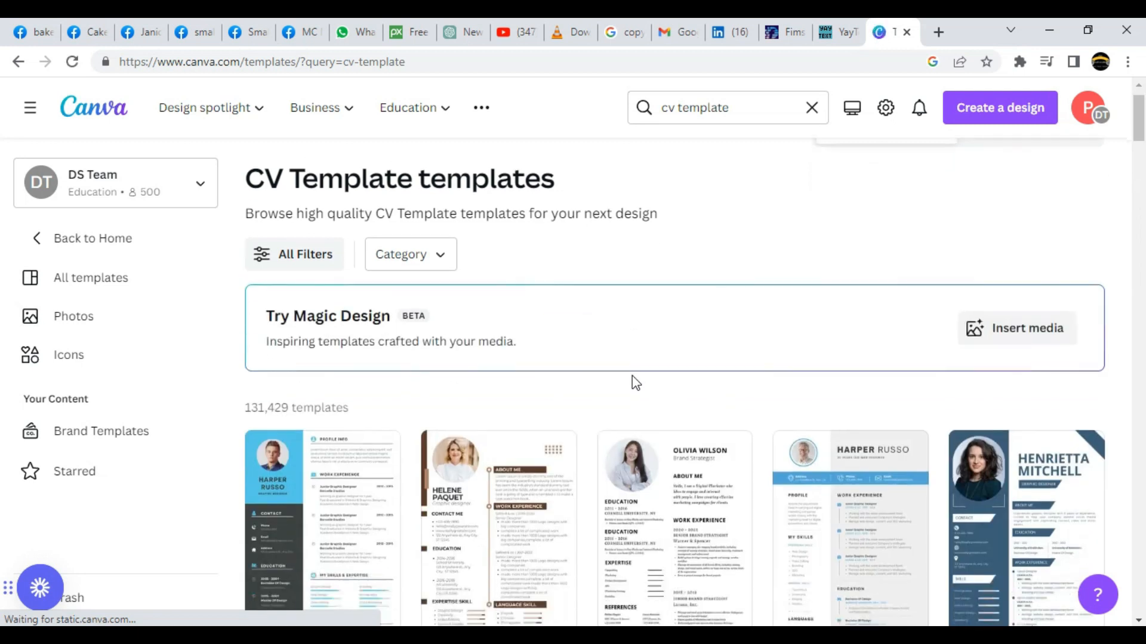
pyautogui.scroll(-2, 634, 384)
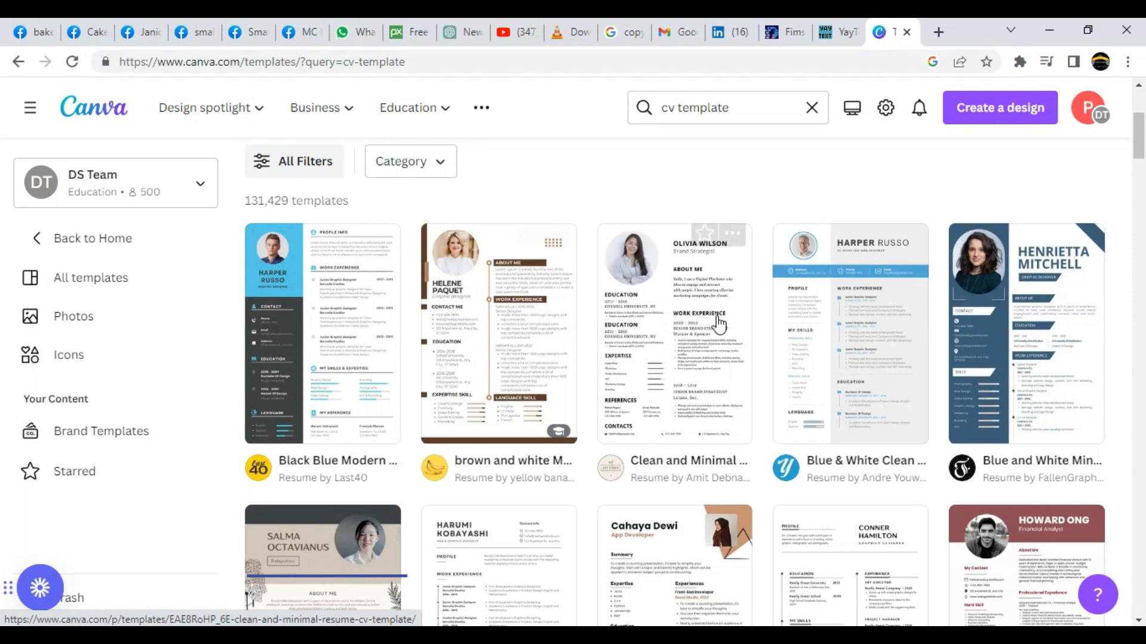
pyautogui.click(1011, 327)
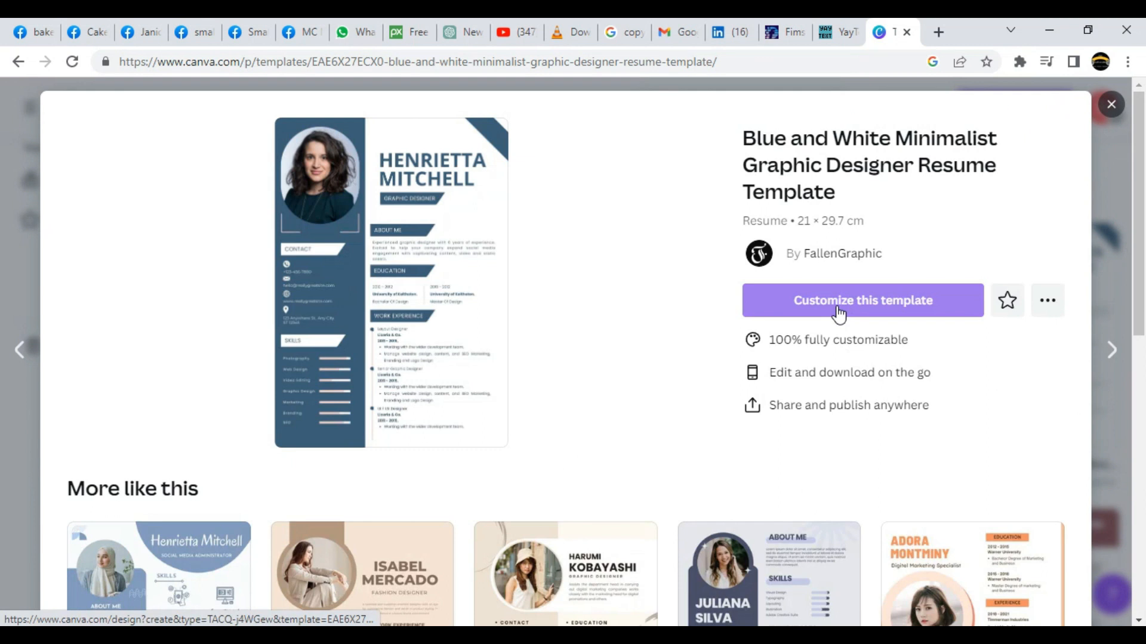
# Customize the blue and white resume template and show the Uploads library beside it.
pyautogui.click(838, 314)
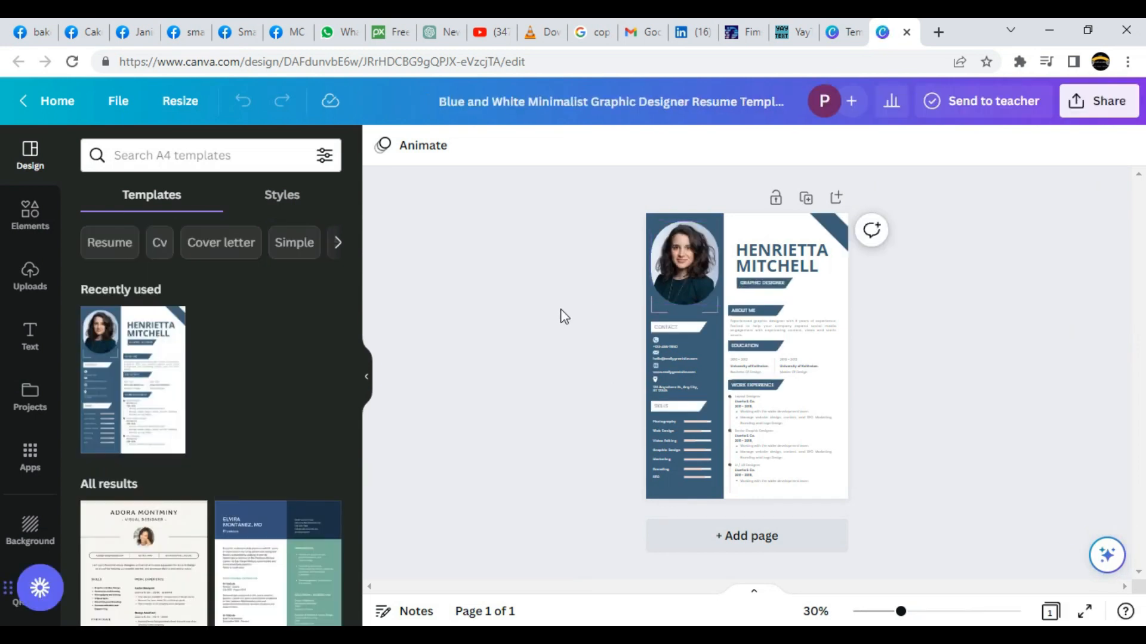
pyautogui.click(32, 285)
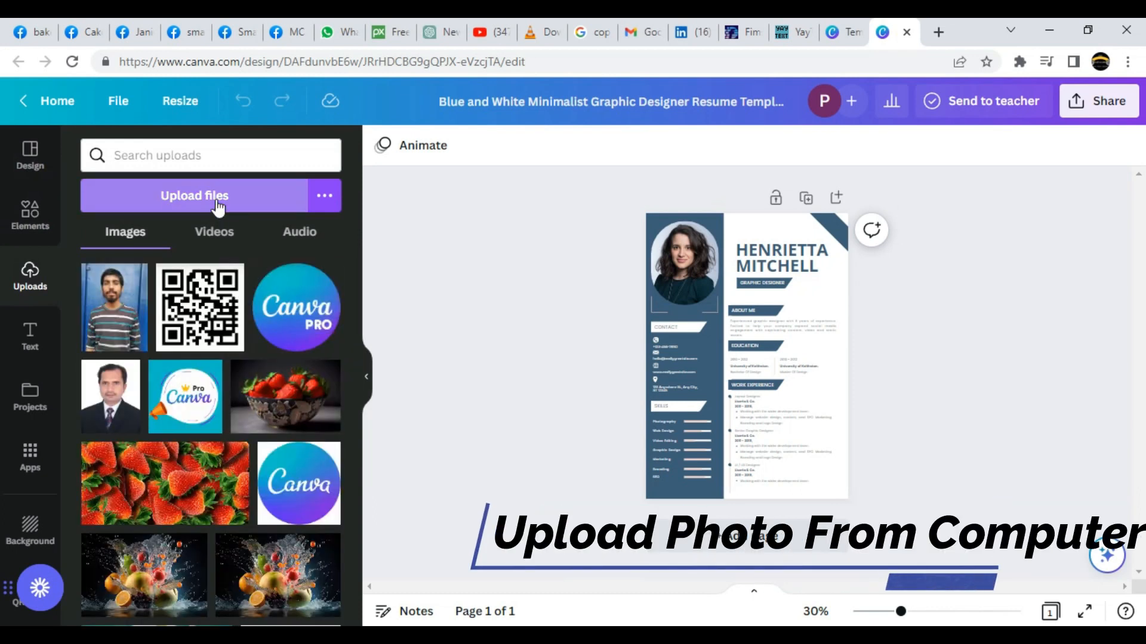
# Upload the suit photo D2470 from the fims folder on Local Disk (D:).
pyautogui.click(218, 203)
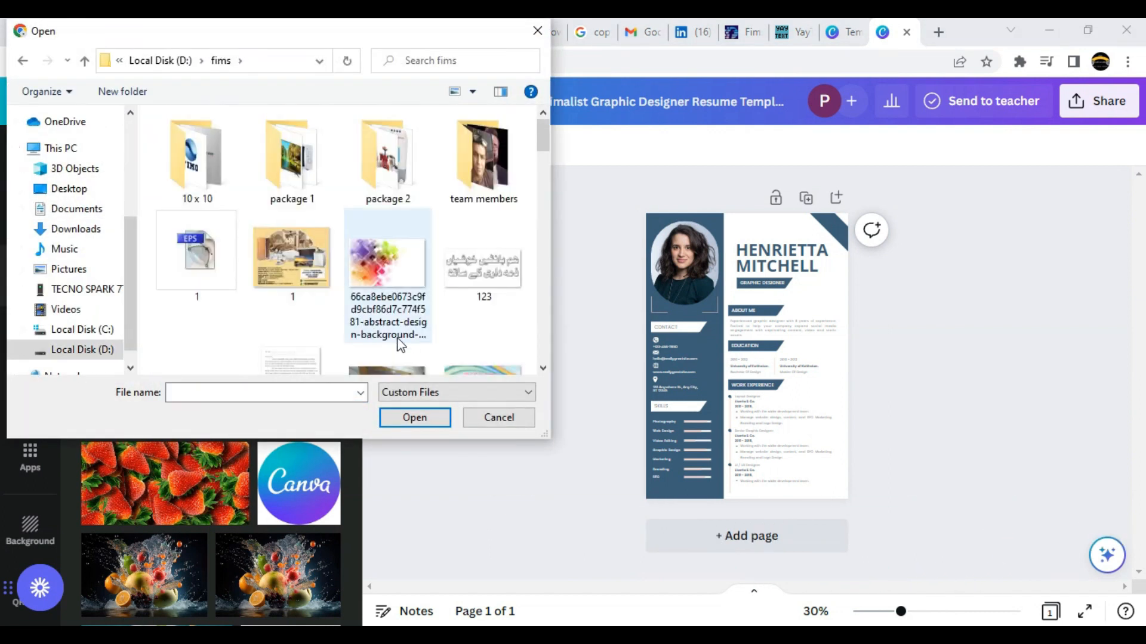
pyautogui.scroll(-1, 399, 345)
pyautogui.scroll(-6, 398, 345)
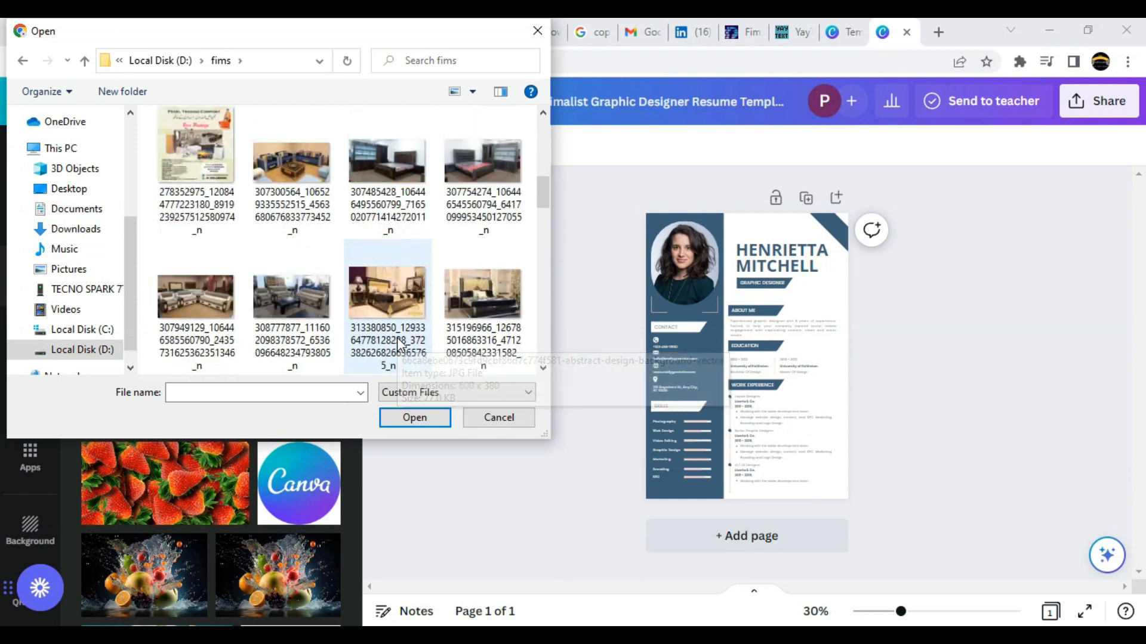
pyautogui.scroll(-1, 399, 345)
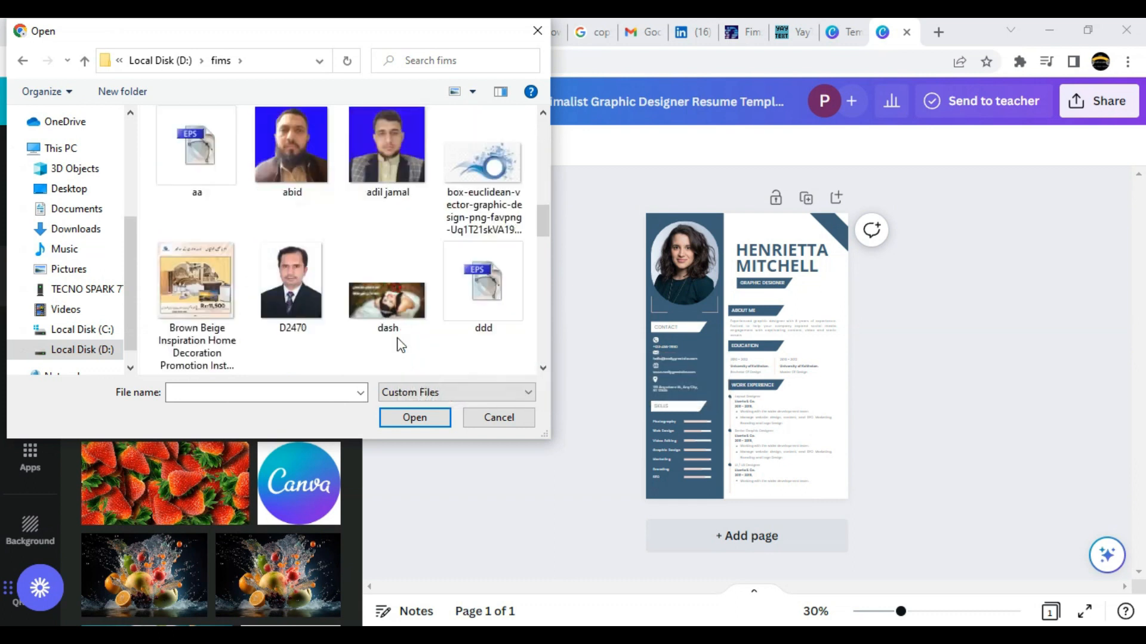
pyautogui.doubleClick(308, 295)
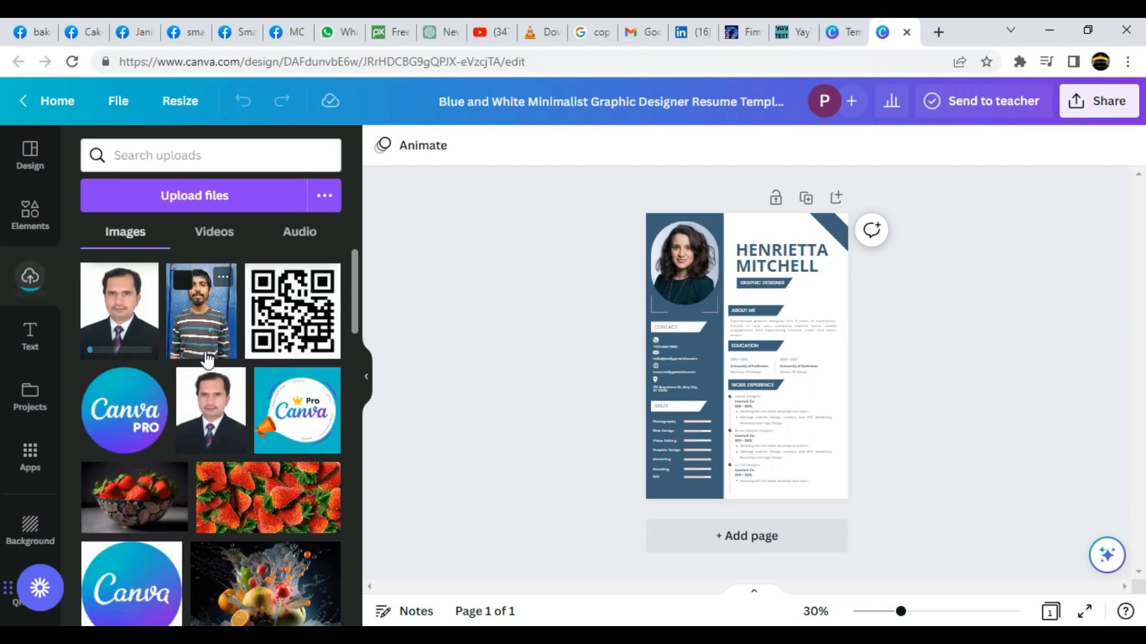
# Drop the suit photo D2470 into the resume's portrait frame and zoom to 122%.
pyautogui.moveTo(131, 316); pyautogui.dragTo(694, 308)
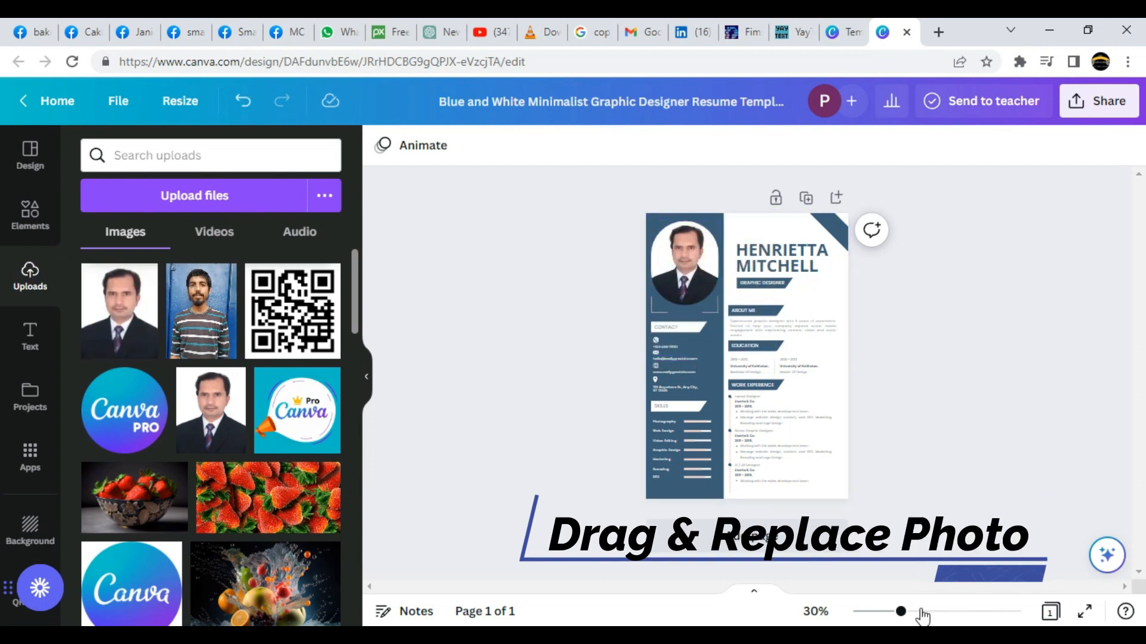
pyautogui.moveTo(901, 613); pyautogui.dragTo(960, 613)
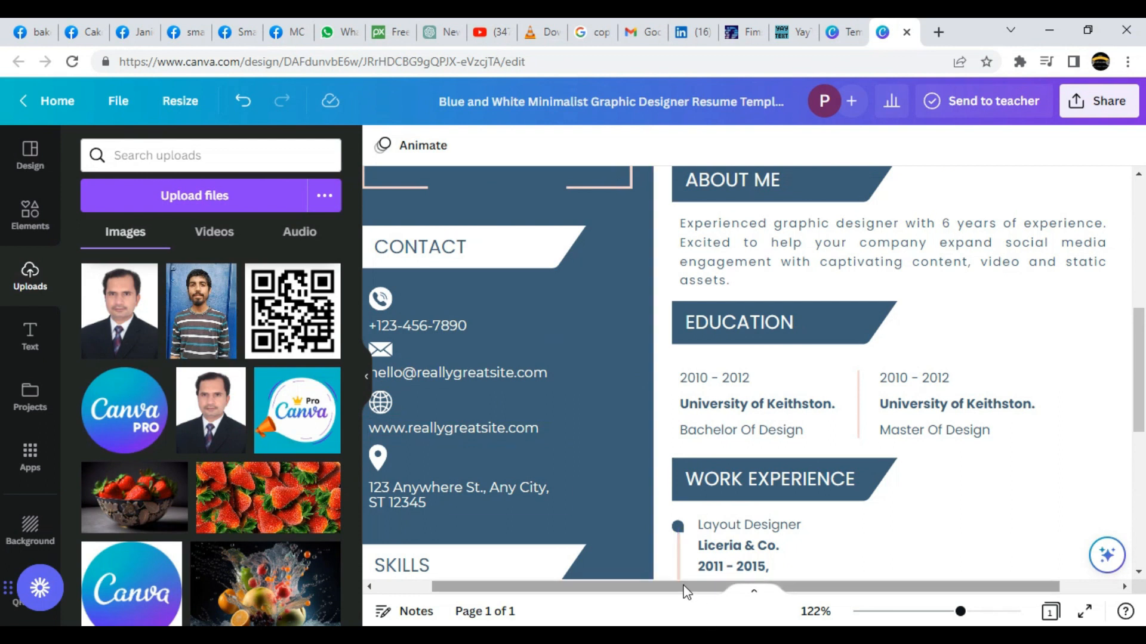
# Replace the placeholder phone number and e-mail with the owner's own contact details.
pyautogui.moveTo(680, 588); pyautogui.dragTo(621, 586)
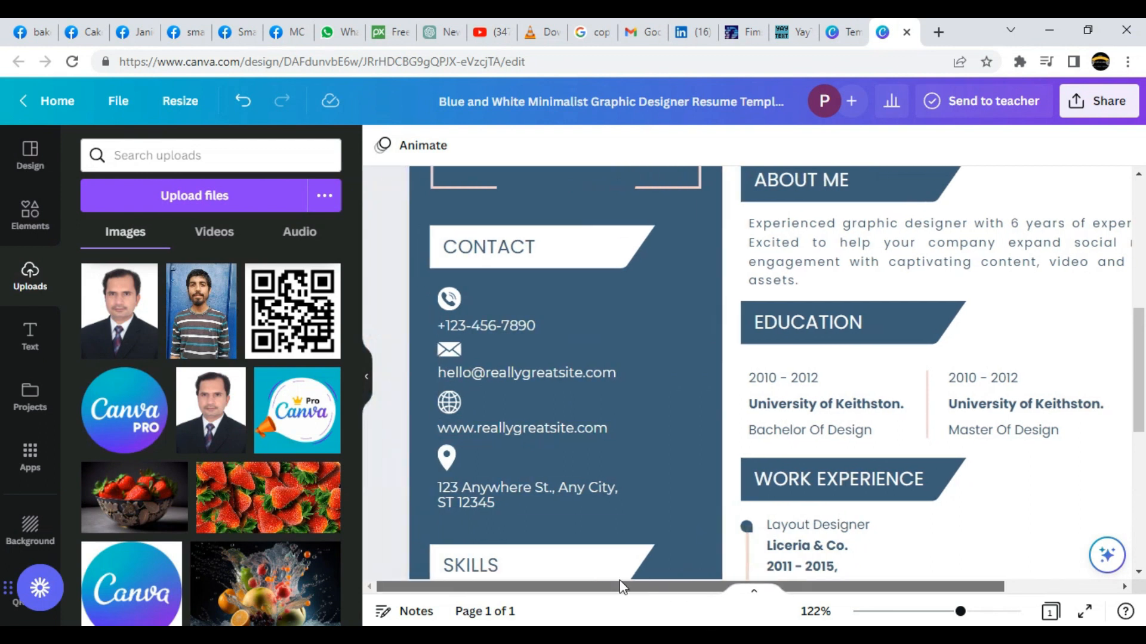
pyautogui.doubleClick(488, 328)
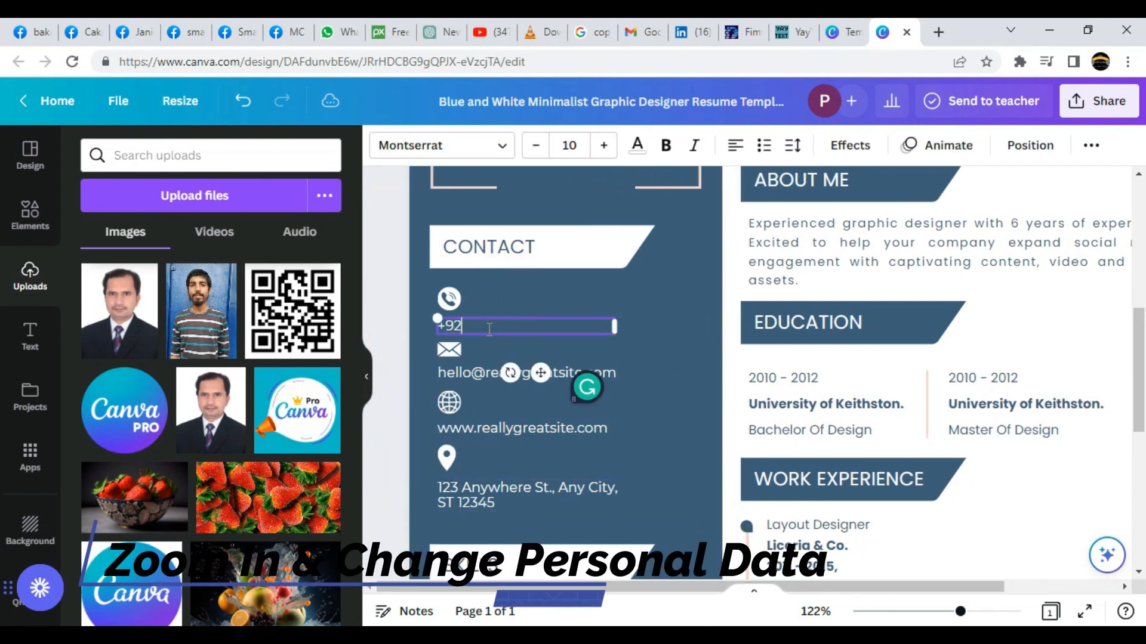
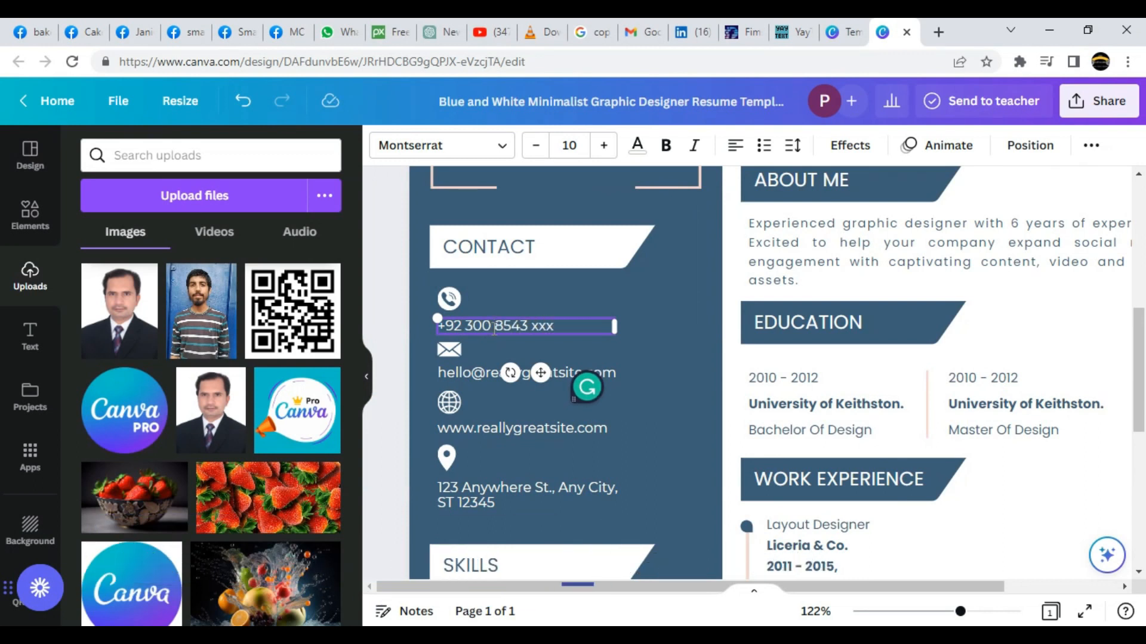
pyautogui.doubleClick(479, 374)
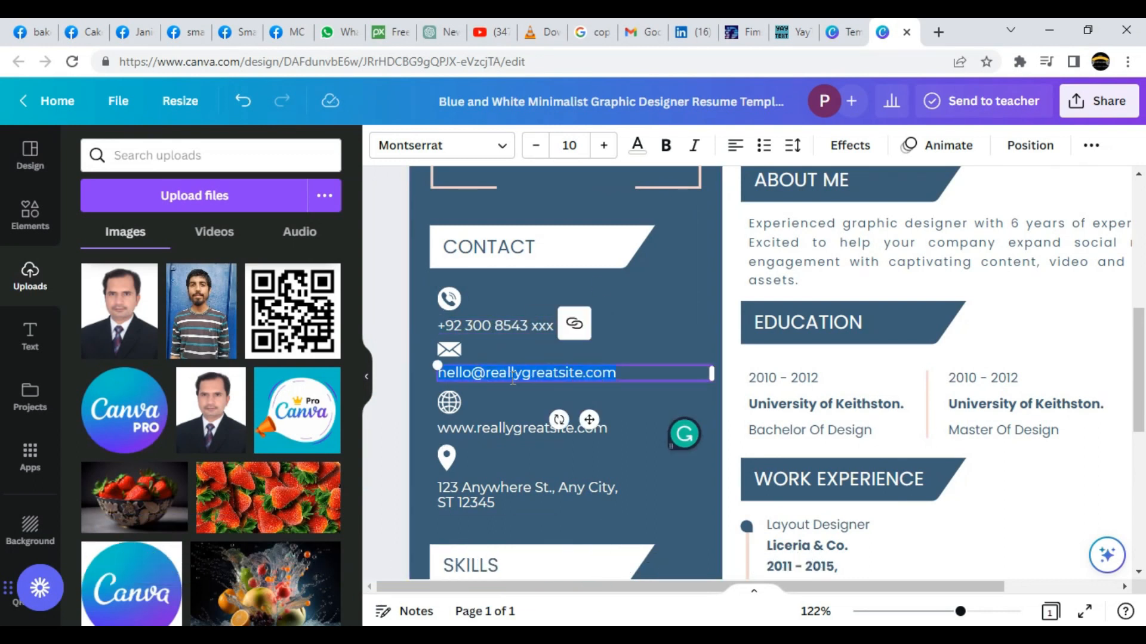
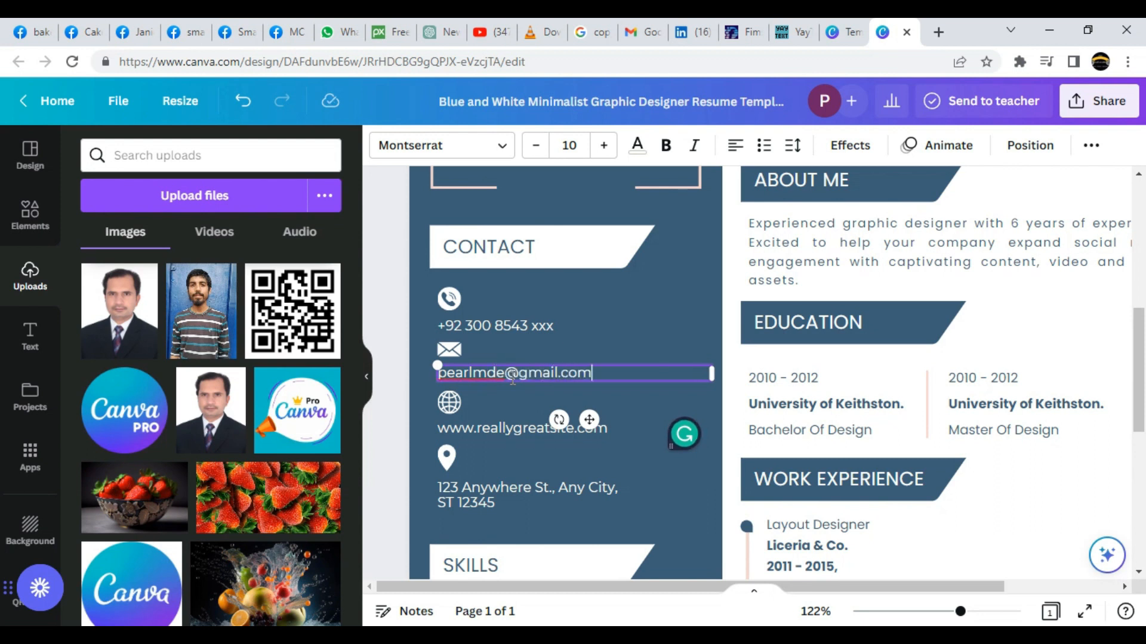
pyautogui.doubleClick(477, 431)
pyautogui.write('wwww')
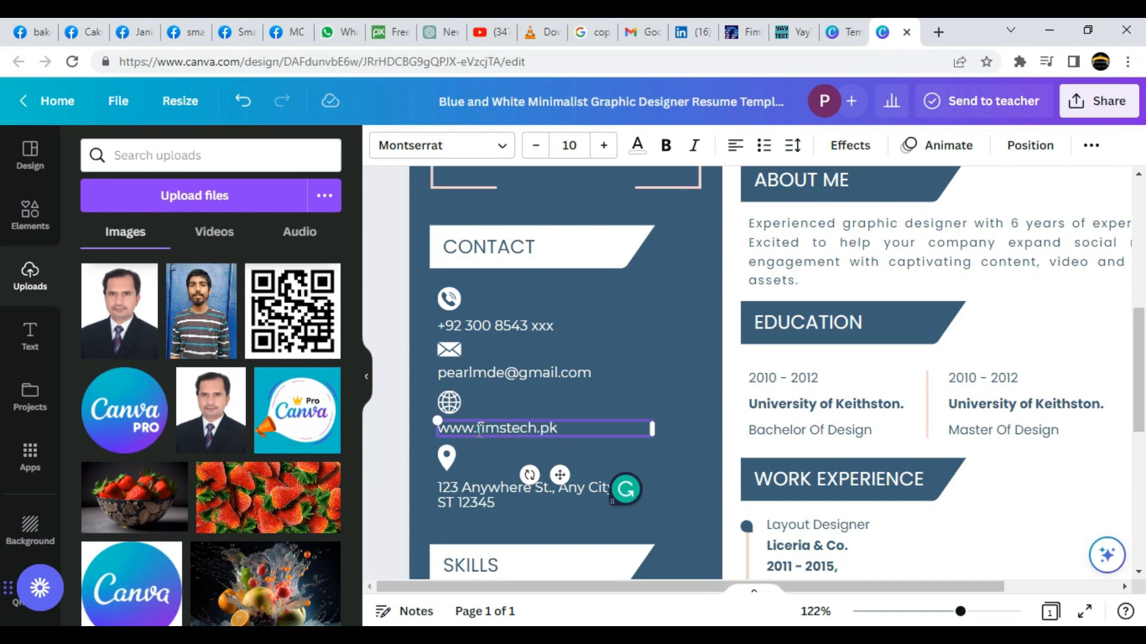
pyautogui.scroll(-3, 479, 431)
pyautogui.doubleClick(481, 328)
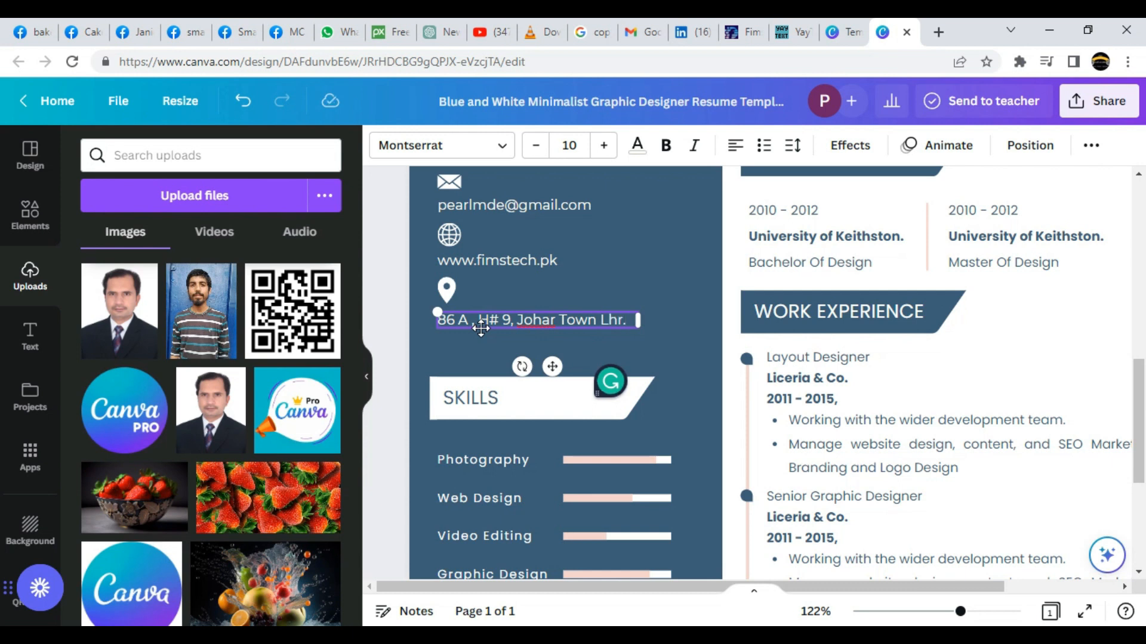
pyautogui.scroll(-3, 481, 329)
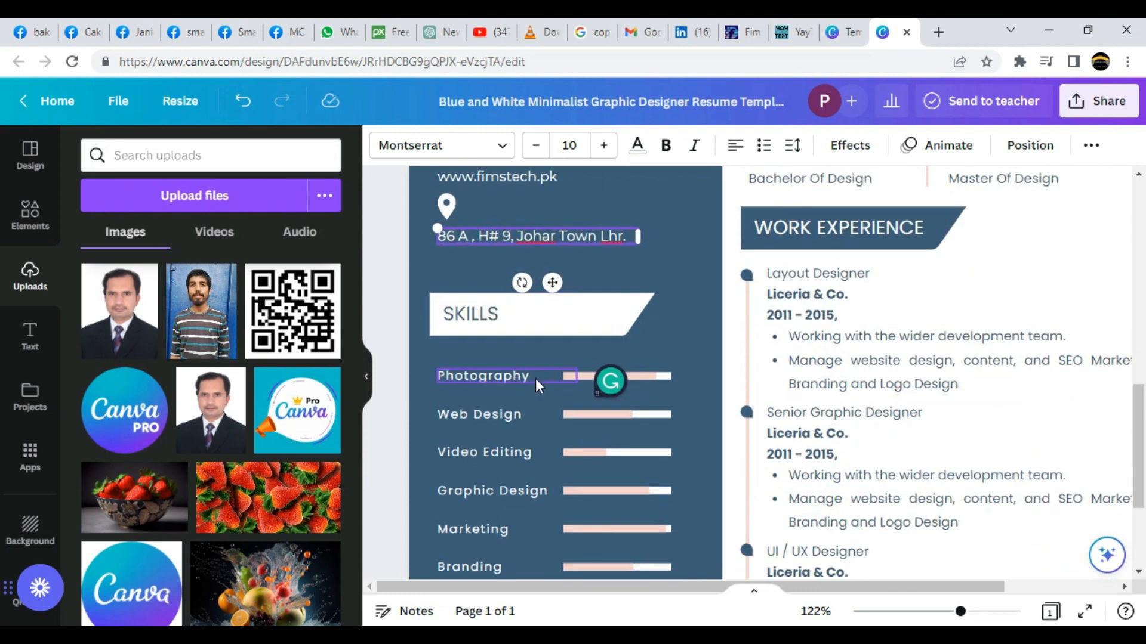
# Rename the Photography skill to Office Automation, shrink its text, and widen its bar to 86%.
pyautogui.doubleClick(514, 295)
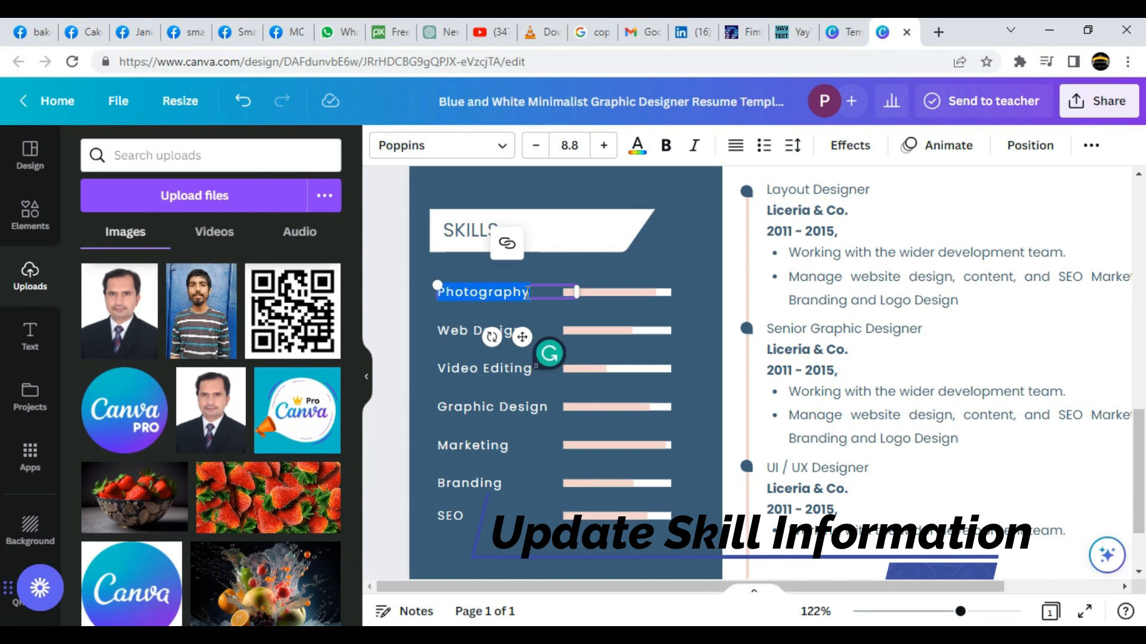
pyautogui.write('Office Automation')
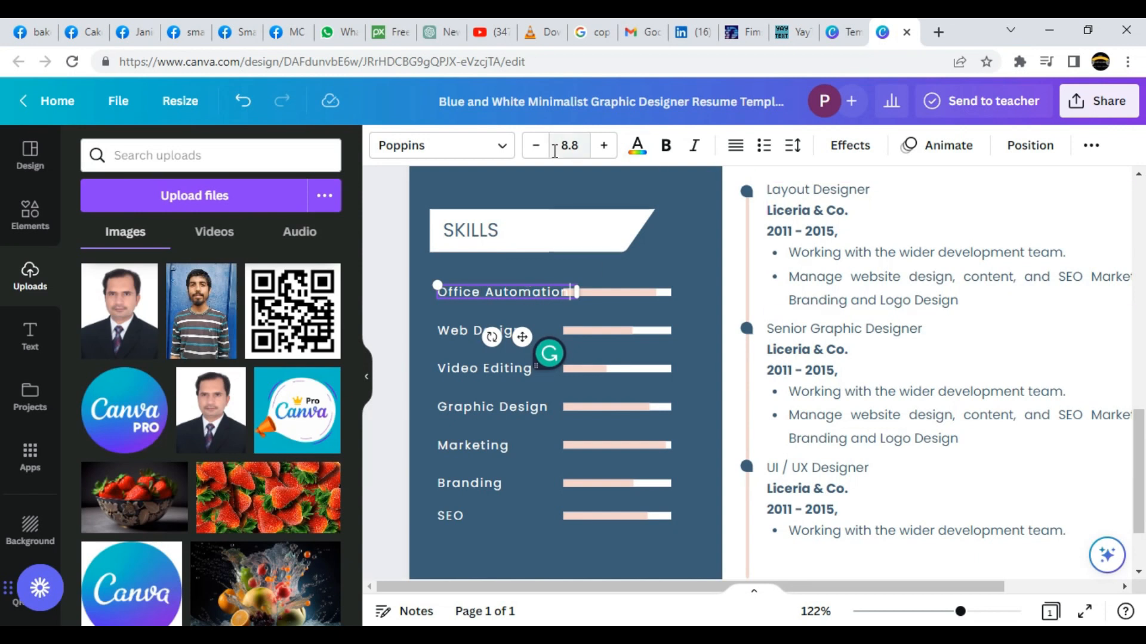
pyautogui.click(536, 145)
pyautogui.click(536, 145)
pyautogui.click(636, 291)
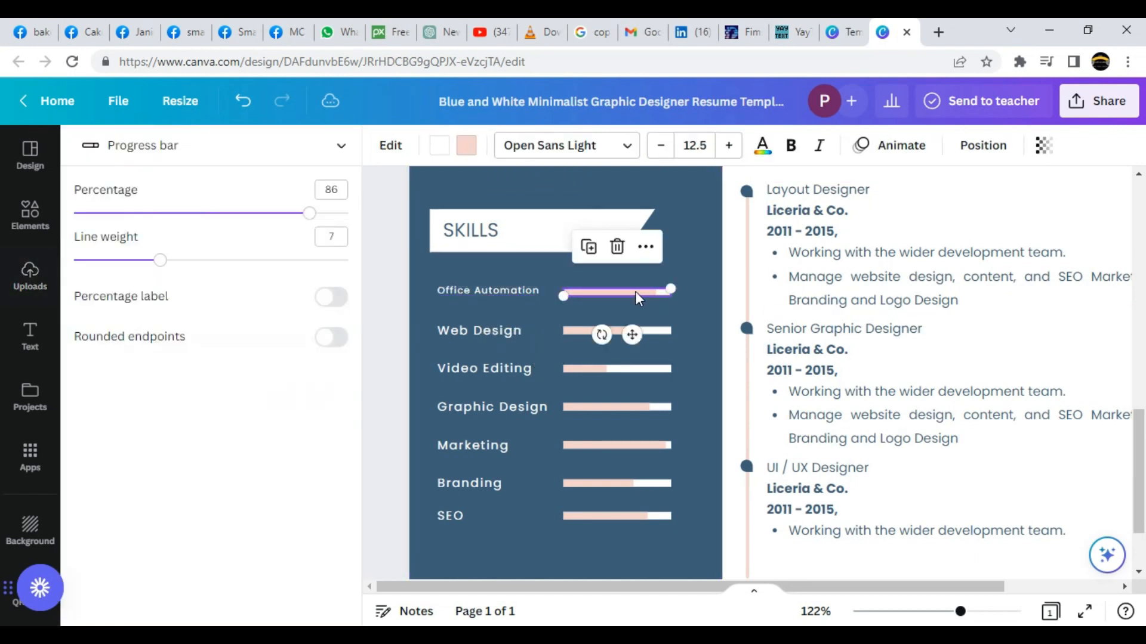
pyautogui.moveTo(671, 291)
pyautogui.mouseDown()
pyautogui.moveTo(648, 291)
pyautogui.moveTo(697, 290)
pyautogui.moveTo(678, 289)
pyautogui.mouseUp()
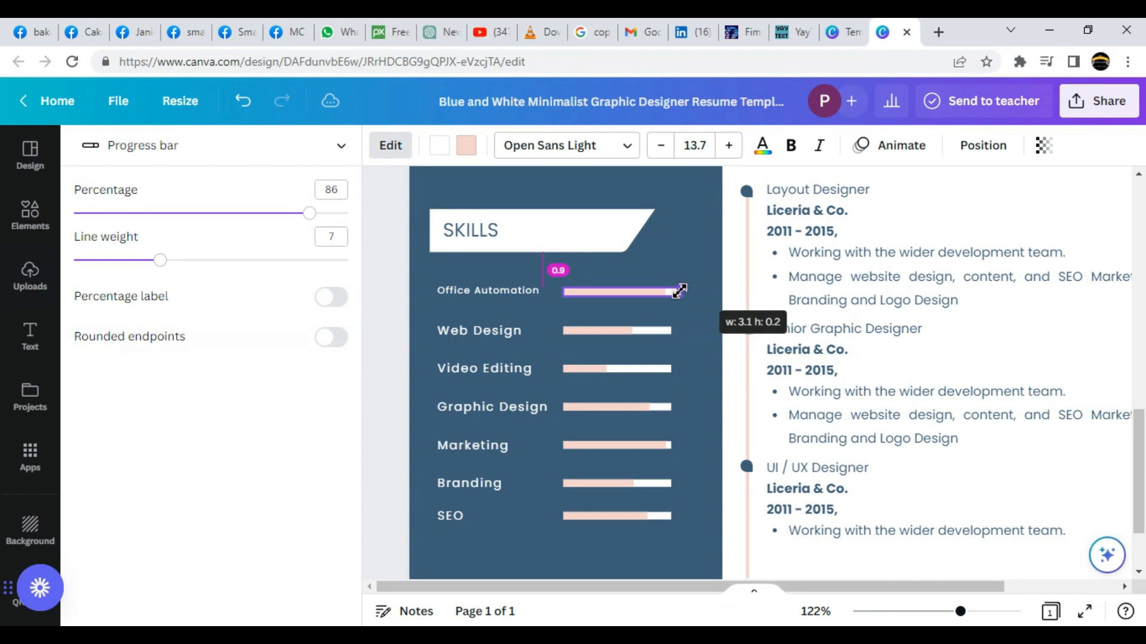
# Rename the Web Design skill to Web Browser and check the remaining skills down to SEO.
pyautogui.click(488, 332)
pyautogui.doubleClick(507, 333)
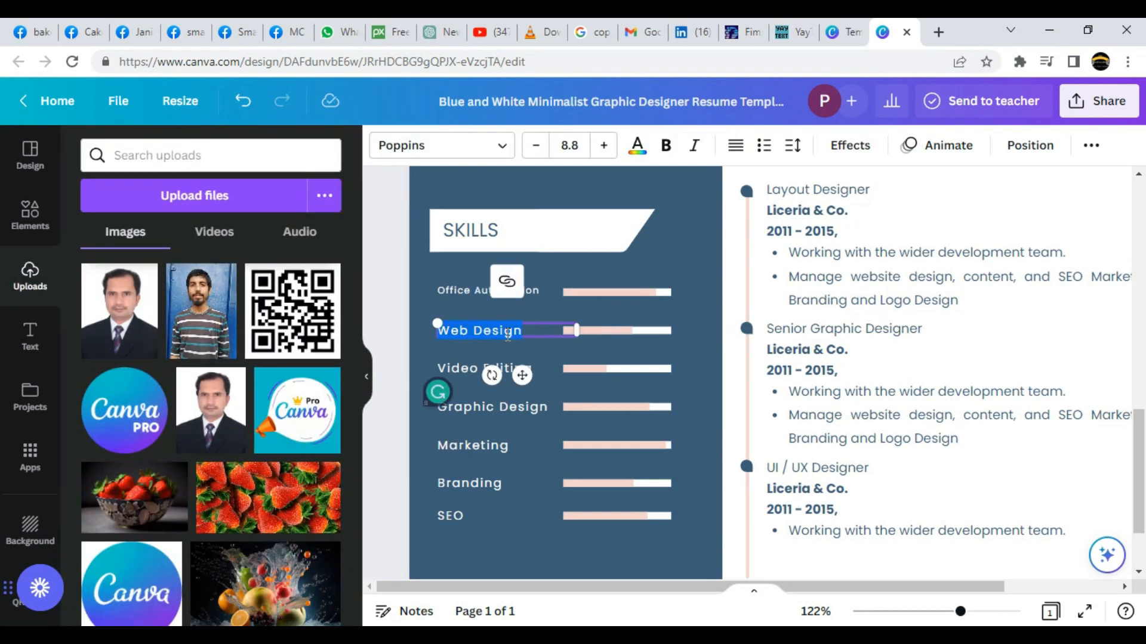
pyautogui.write('Web Bro')
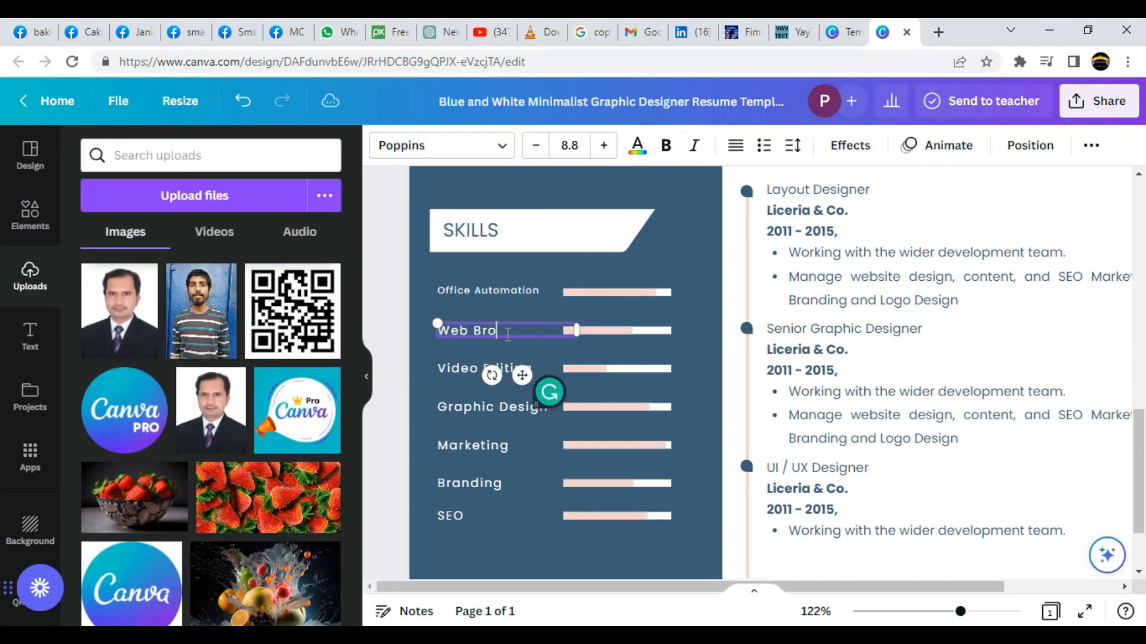
pyautogui.click(458, 370)
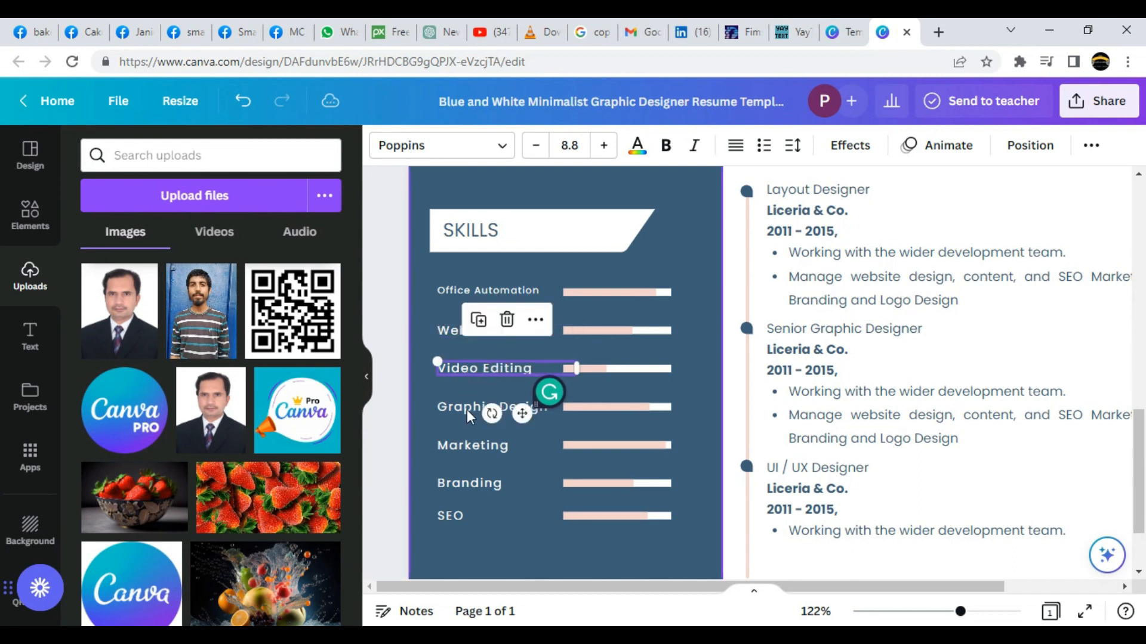
pyautogui.click(466, 408)
pyautogui.click(467, 448)
pyautogui.click(461, 484)
pyautogui.click(456, 515)
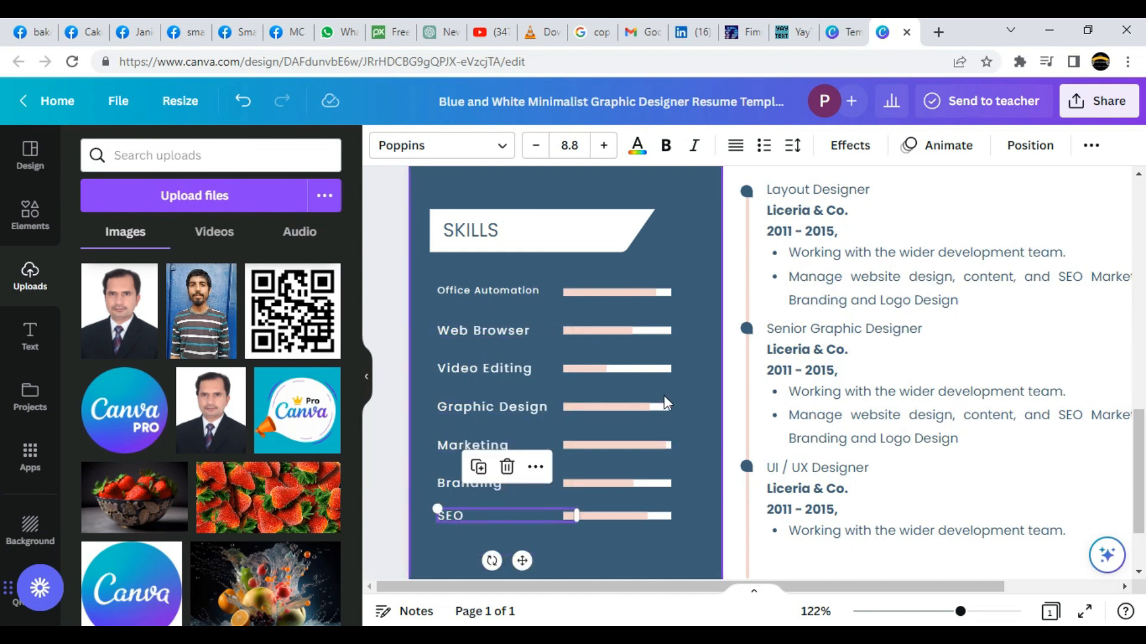
pyautogui.scroll(3, 861, 377)
pyautogui.scroll(2, 863, 412)
pyautogui.scroll(6, 862, 408)
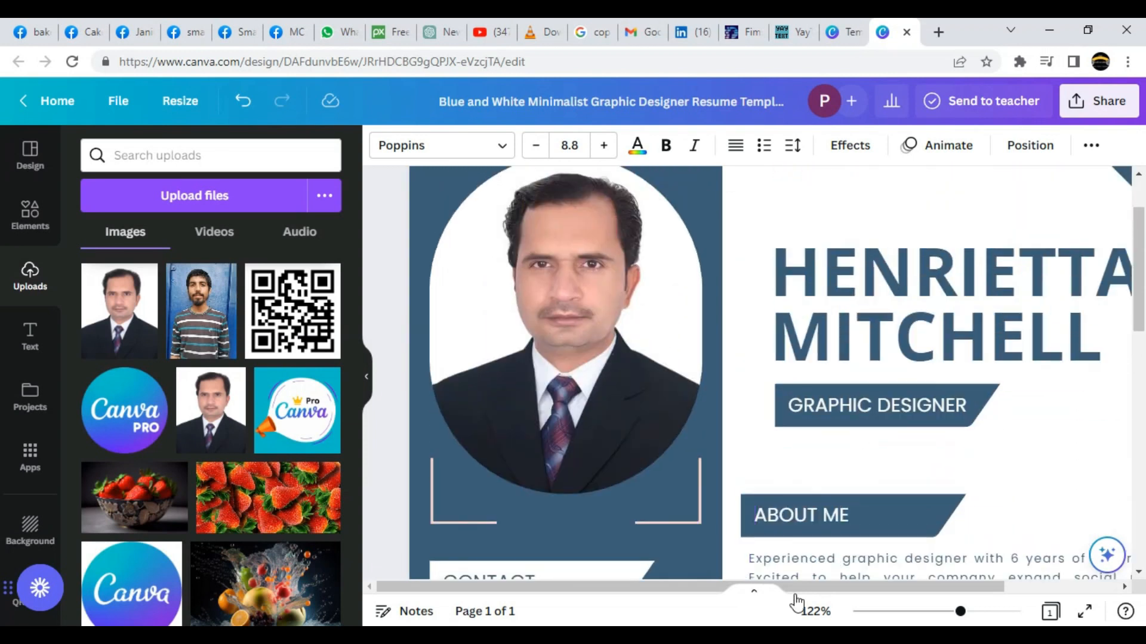
# Enter the owner's full name in the heading and step its font size down to 43.2.
pyautogui.moveTo(959, 615)
pyautogui.mouseDown()
pyautogui.moveTo(915, 609)
pyautogui.moveTo(956, 614)
pyautogui.mouseUp()
pyautogui.doubleClick(947, 333)
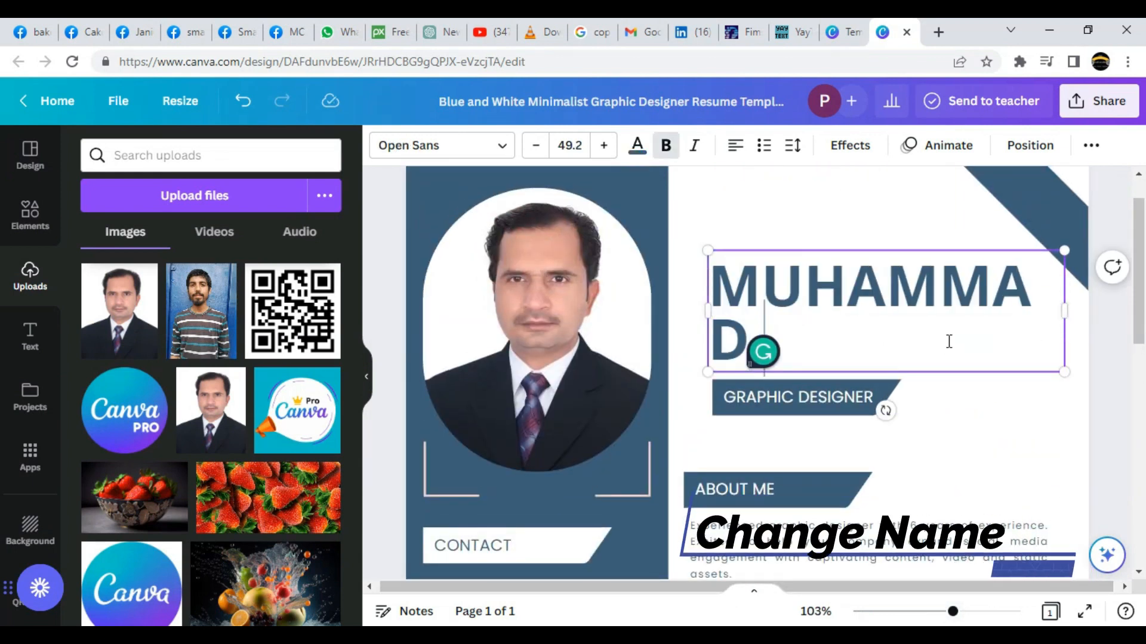
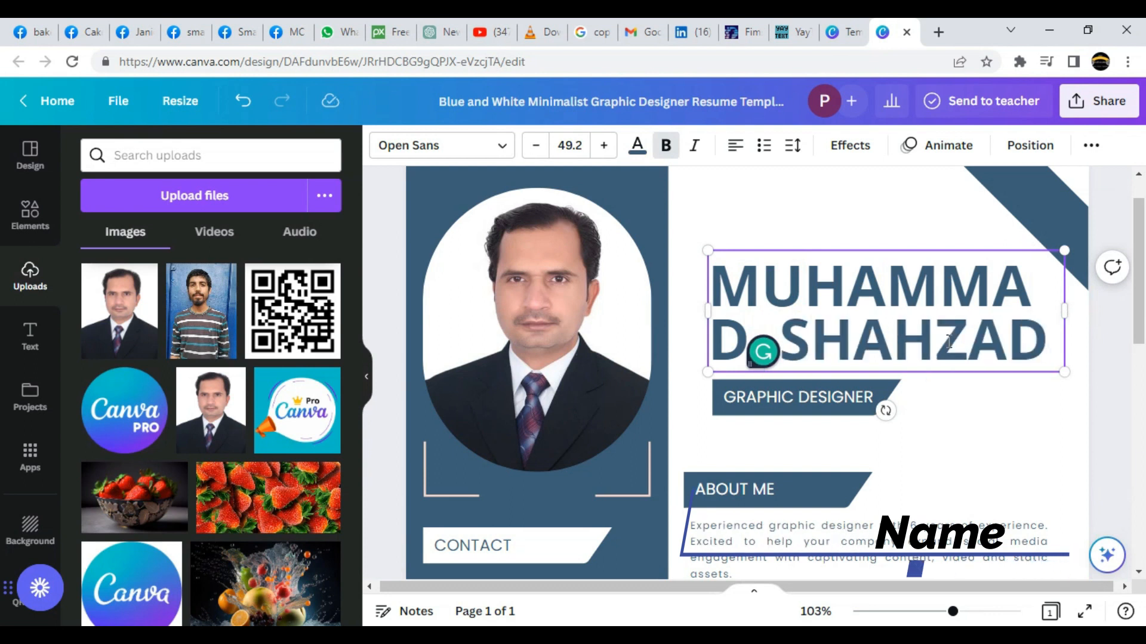
pyautogui.click(535, 147)
pyautogui.click(535, 148)
pyautogui.click(535, 148)
pyautogui.click(535, 147)
pyautogui.click(535, 147)
pyautogui.click(534, 150)
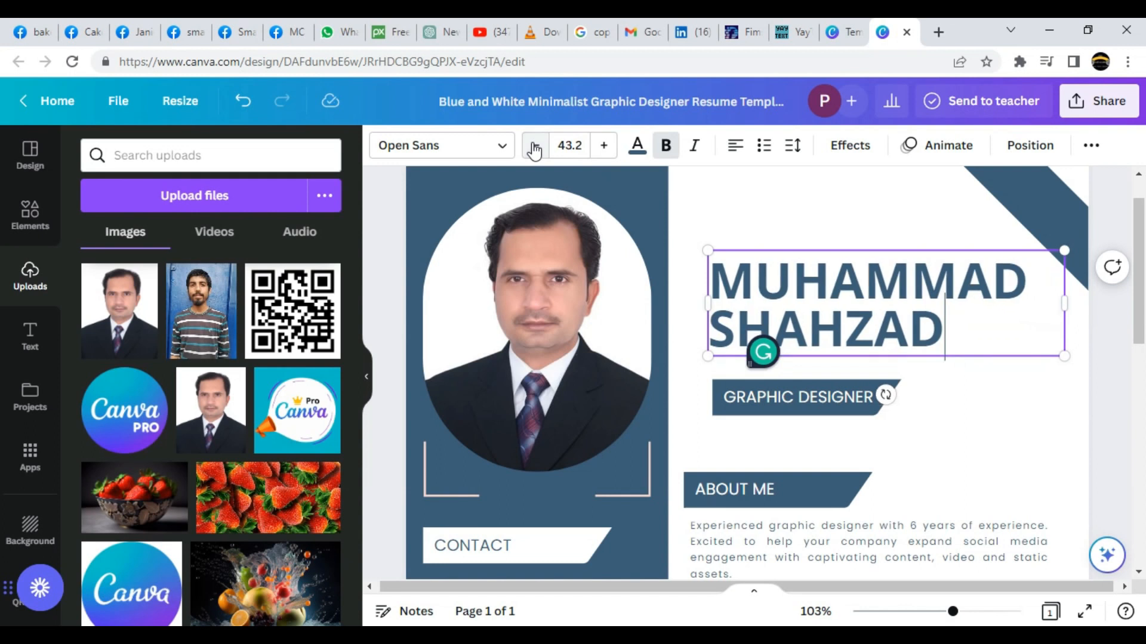
pyautogui.click(771, 396)
pyautogui.click(982, 462)
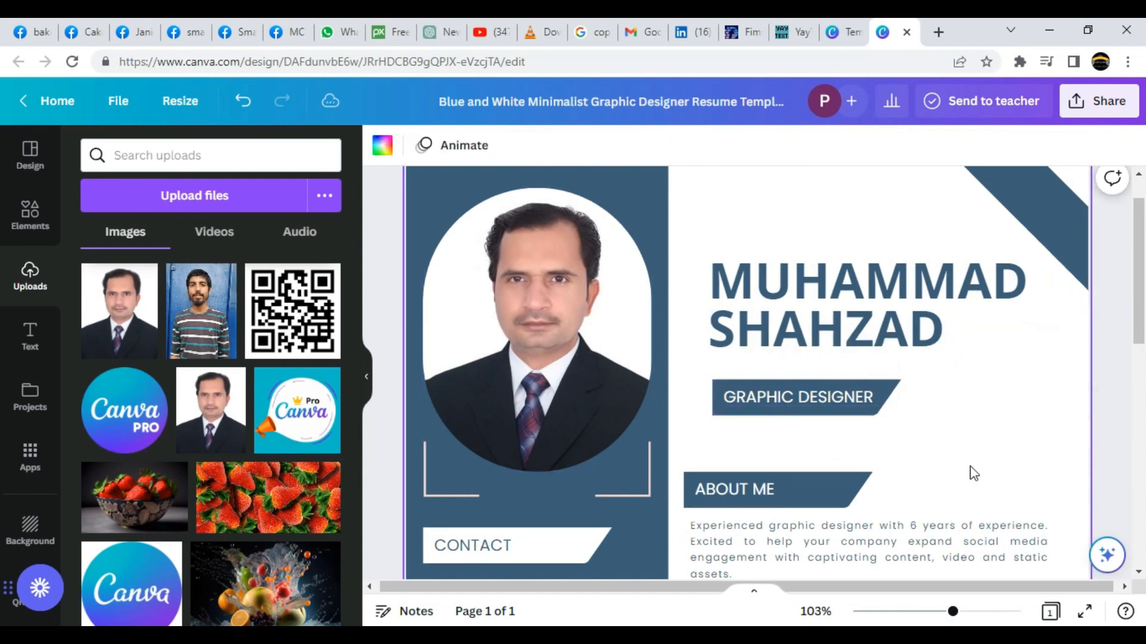
pyautogui.scroll(-3, 954, 460)
# Change the first Education entry's 2010 - 2012 dates to 1998-2003.
pyautogui.click(833, 399)
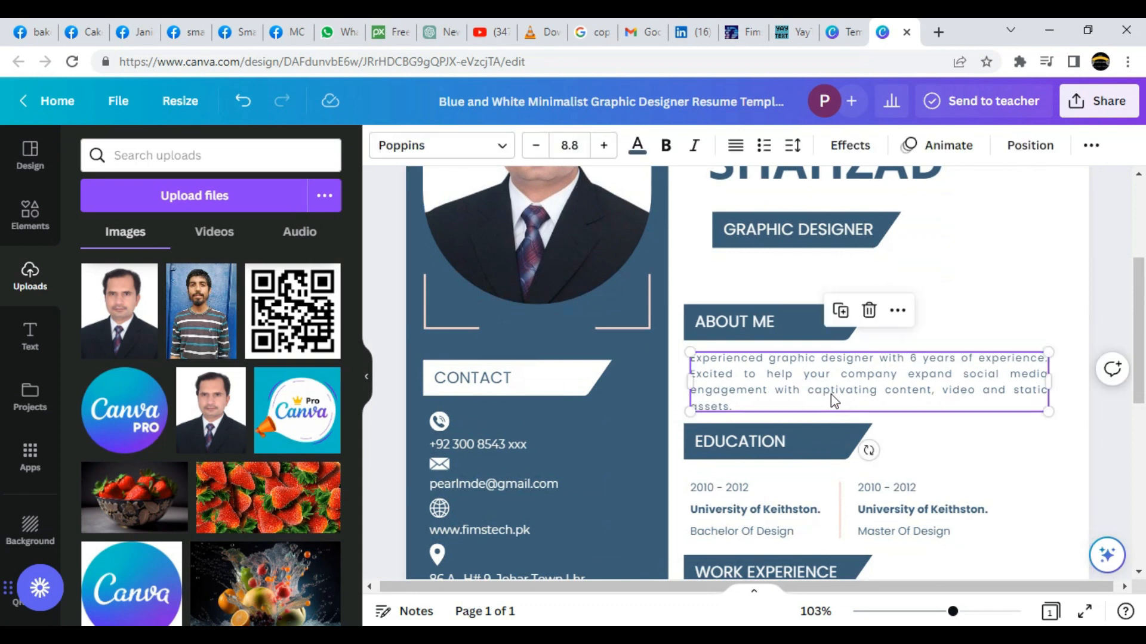
pyautogui.scroll(-2, 831, 395)
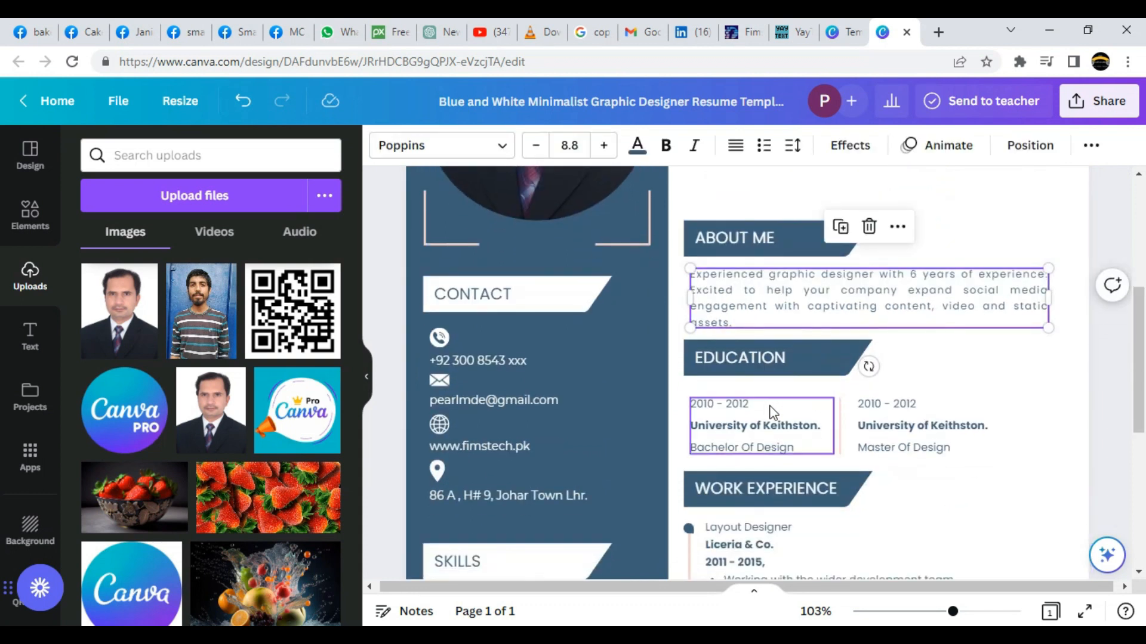
pyautogui.click(811, 429)
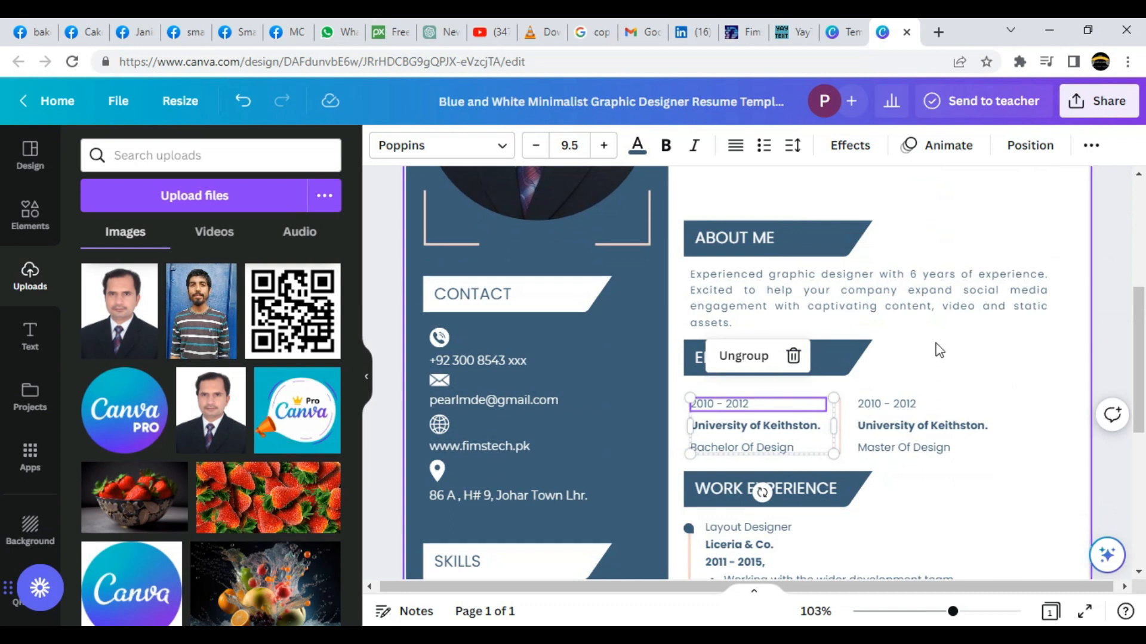
pyautogui.click(998, 358)
pyautogui.click(750, 406)
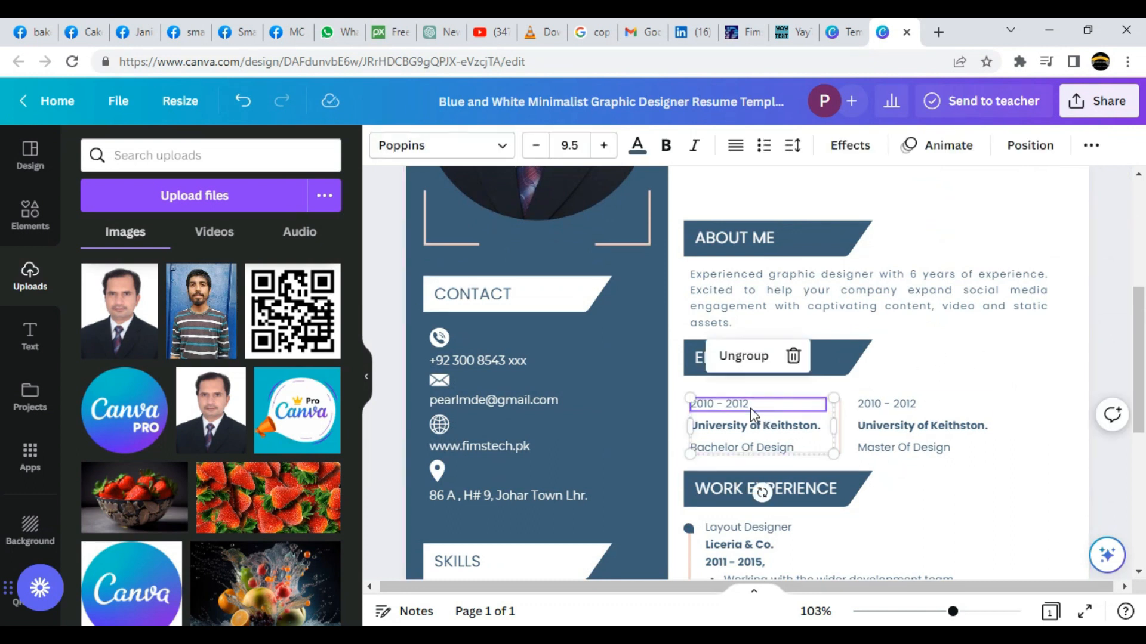
pyautogui.doubleClick(750, 407)
pyautogui.write('1998-20')
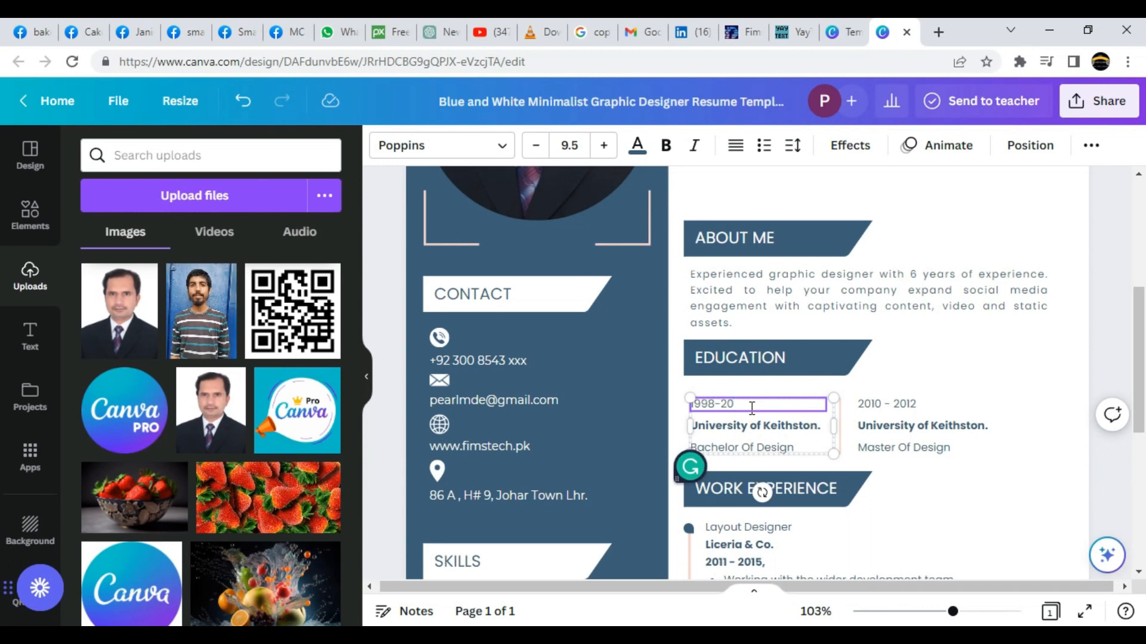
# Review the second Education entry and the Layout Designer, Senior Graphic Designer and UI/UX Designer jobs.
pyautogui.click(921, 428)
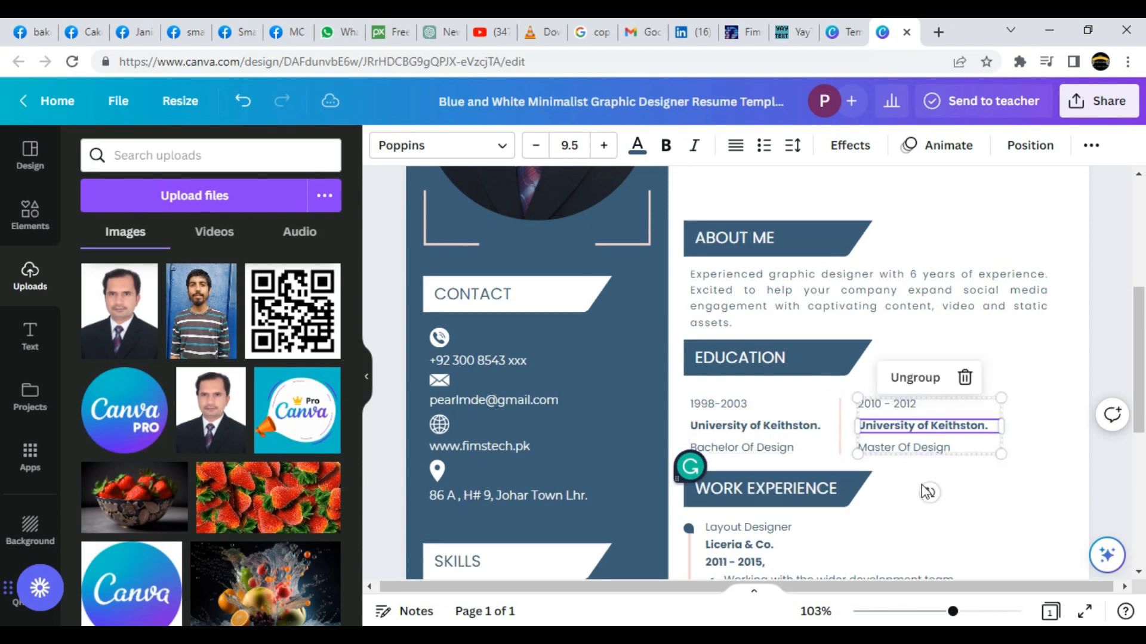
pyautogui.click(924, 487)
pyautogui.scroll(-4, 930, 485)
pyautogui.click(808, 349)
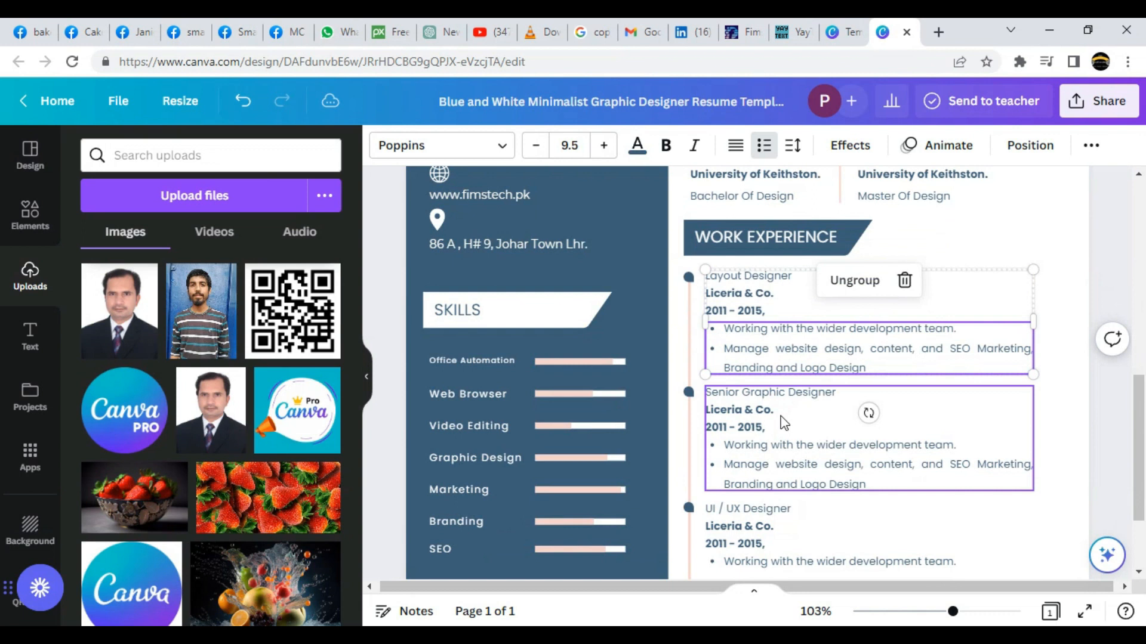
pyautogui.click(782, 413)
pyautogui.scroll(-2, 789, 423)
pyautogui.click(783, 407)
pyautogui.scroll(10, 787, 425)
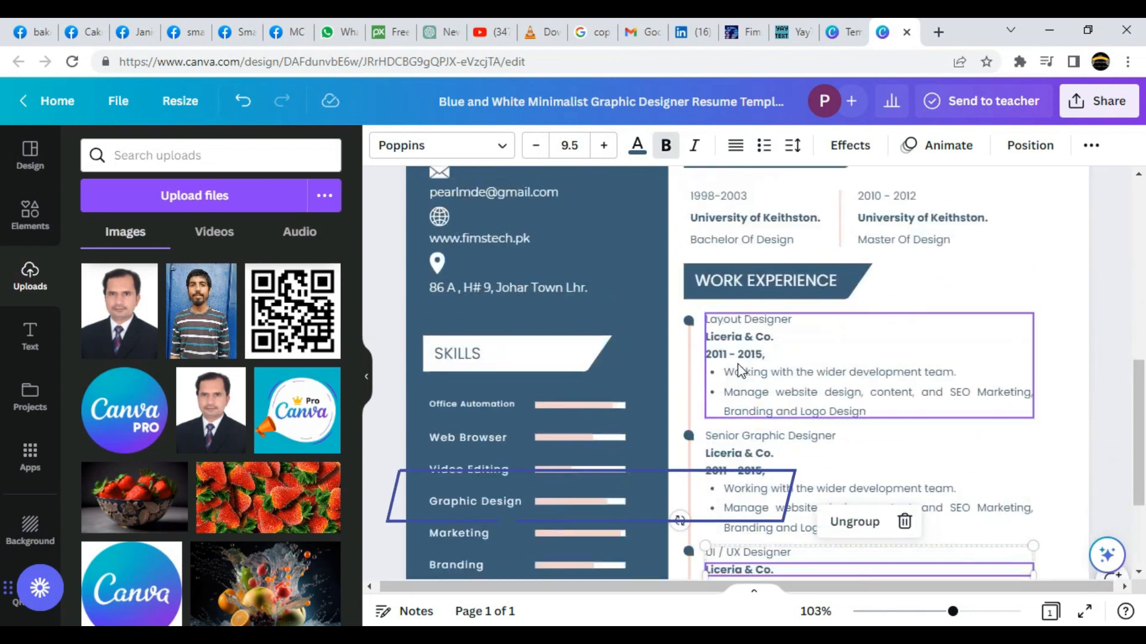
pyautogui.moveTo(953, 614)
pyautogui.mouseDown()
pyautogui.moveTo(916, 614)
pyautogui.moveTo(947, 614)
pyautogui.mouseUp()
# Recolour the left sidebar shape dark mauve.
pyautogui.click(657, 429)
pyautogui.click(382, 145)
pyautogui.click(230, 254)
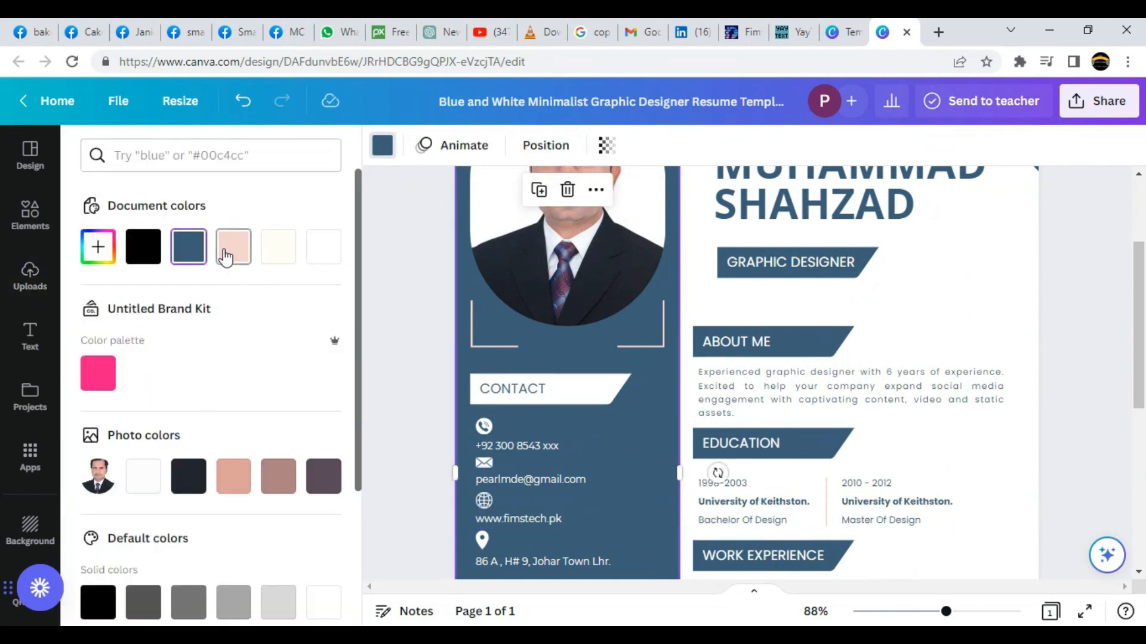
pyautogui.click(323, 476)
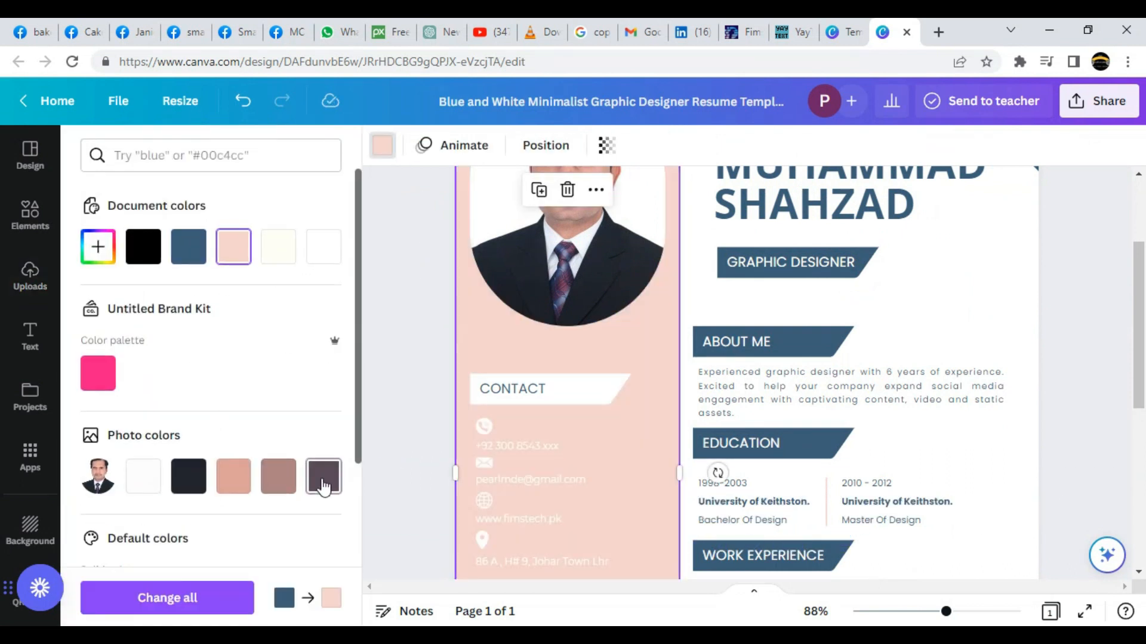
pyautogui.scroll(-3, 310, 401)
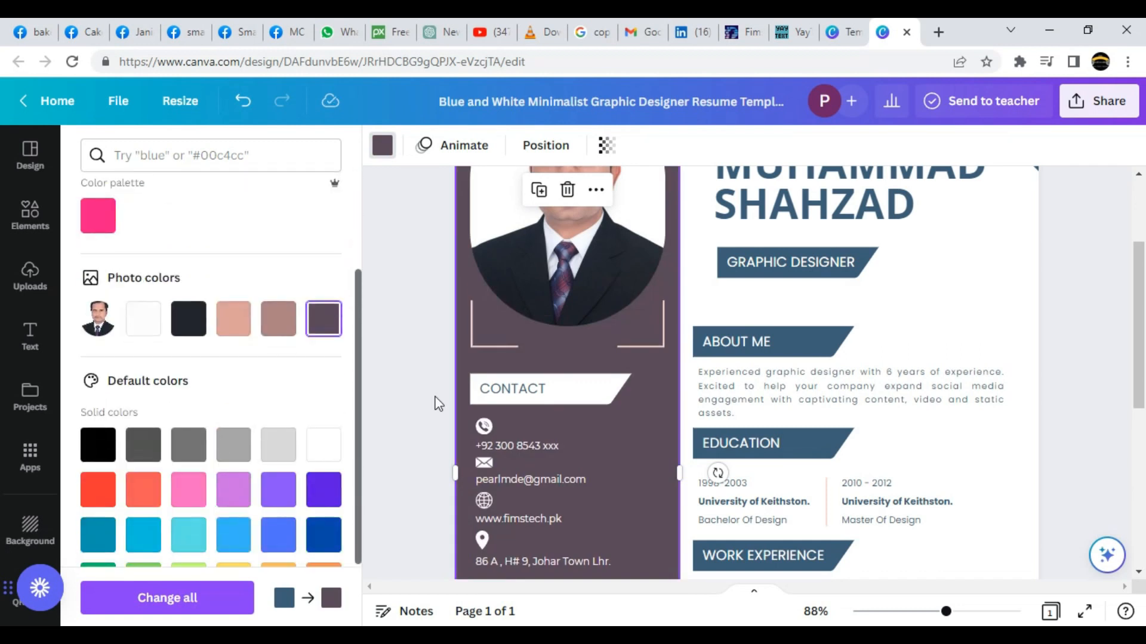
# Colour the GRAPHIC DESIGNER and ABOUT ME banners peach (#dca297), then select the EDUCATION banner.
pyautogui.click(865, 262)
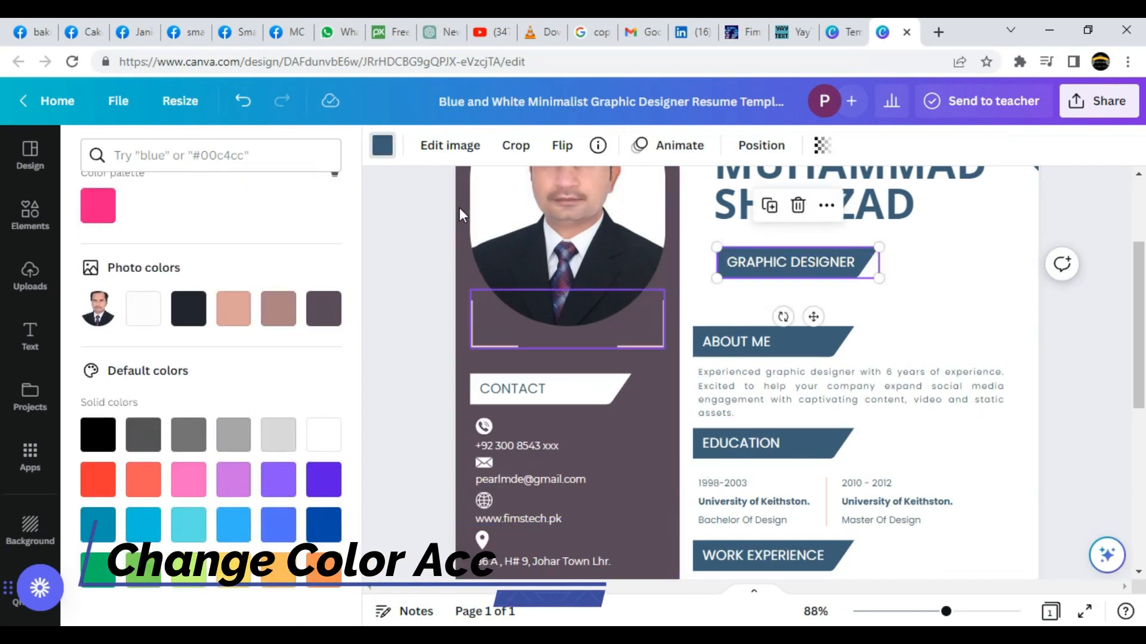
pyautogui.click(234, 309)
pyautogui.click(776, 341)
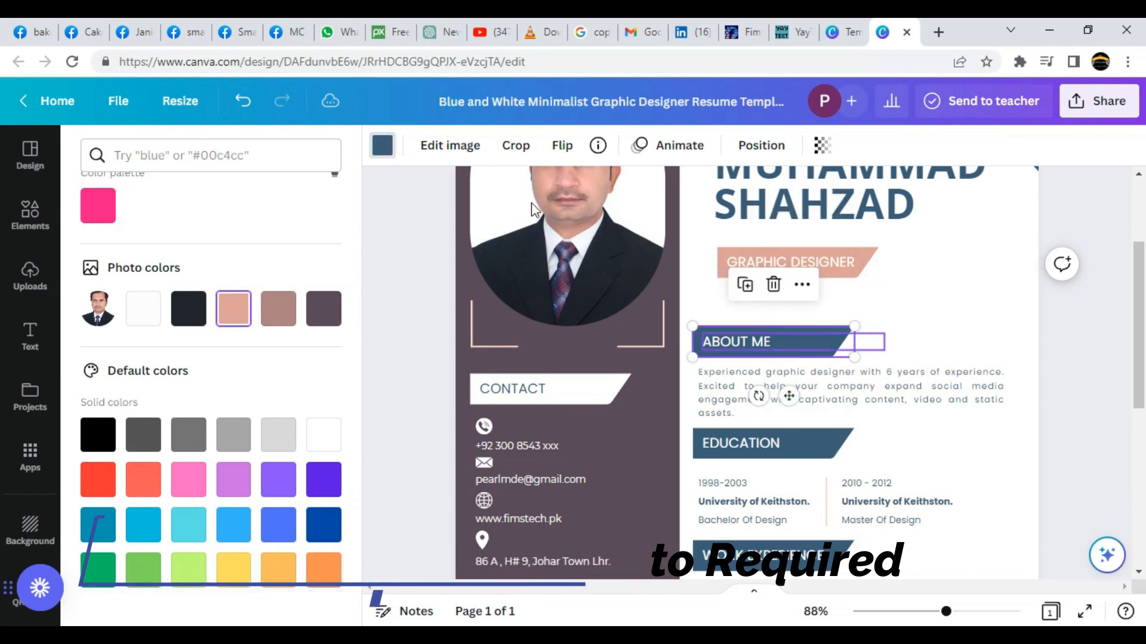
pyautogui.click(387, 149)
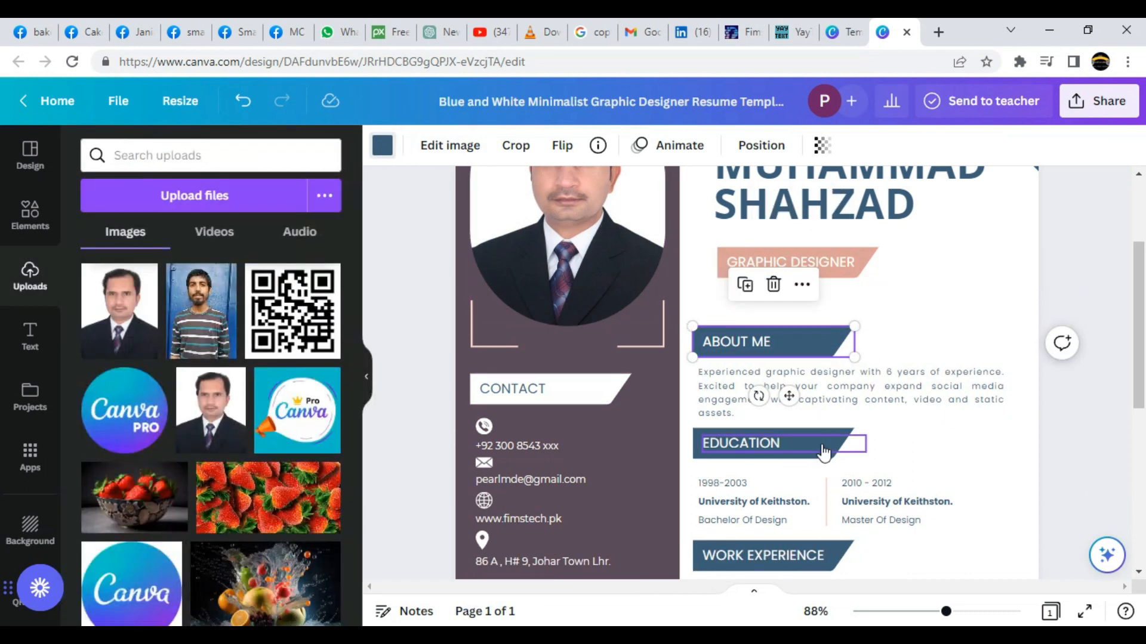
pyautogui.click(382, 145)
pyautogui.click(278, 246)
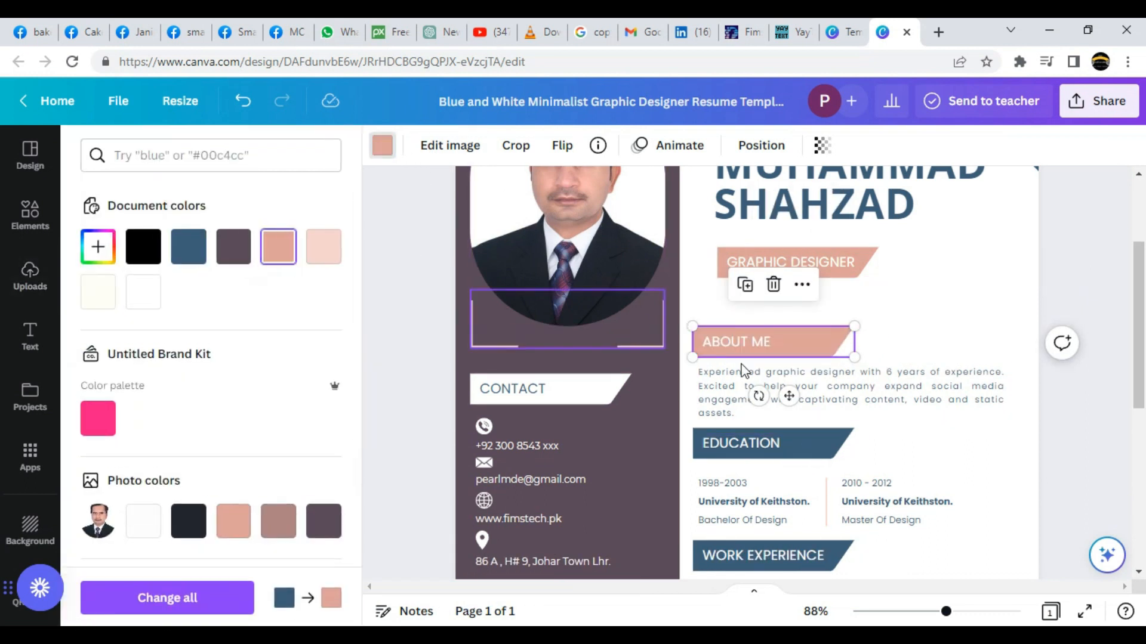
pyautogui.click(832, 463)
pyautogui.scroll(-6, 988, 435)
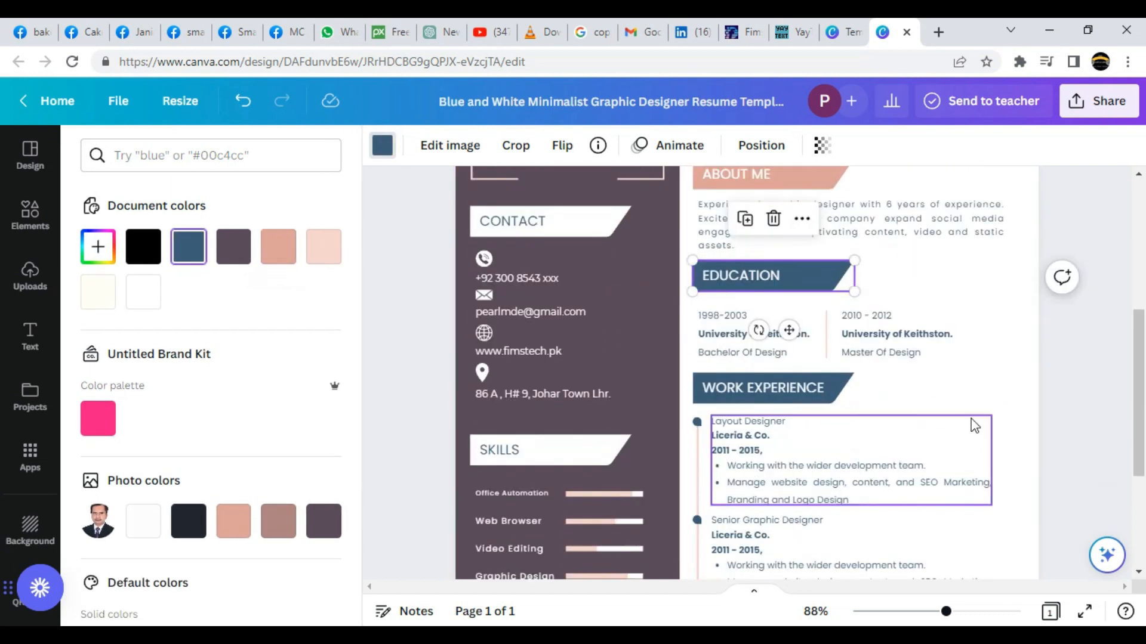
pyautogui.scroll(6, 889, 364)
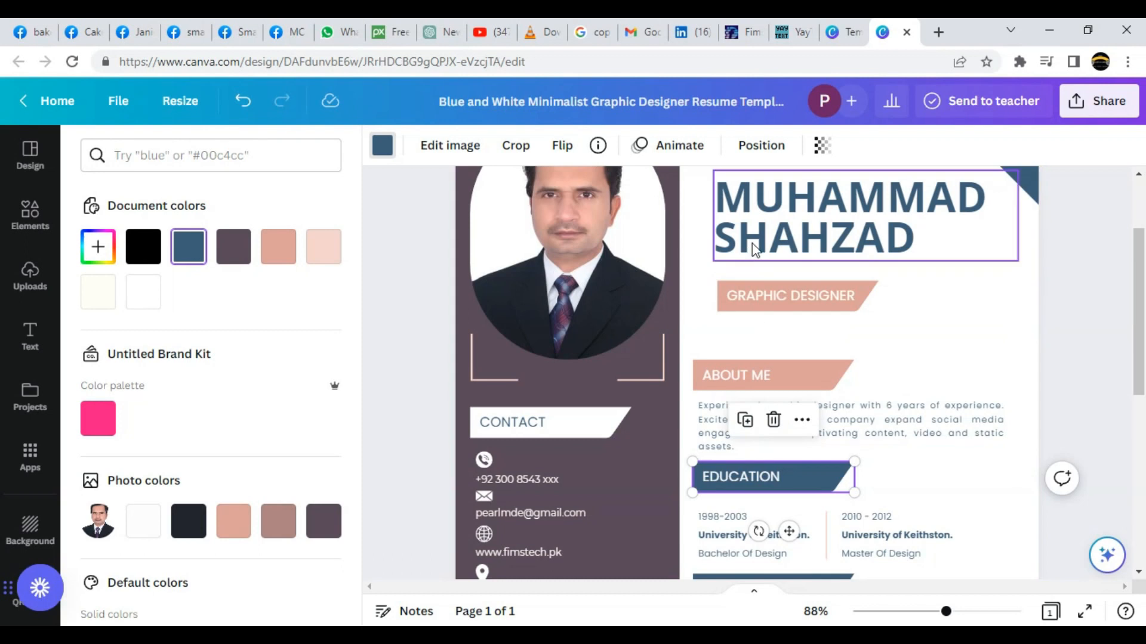
# Insert a straight line from Elements and stretch it beneath the name heading.
pyautogui.click(26, 216)
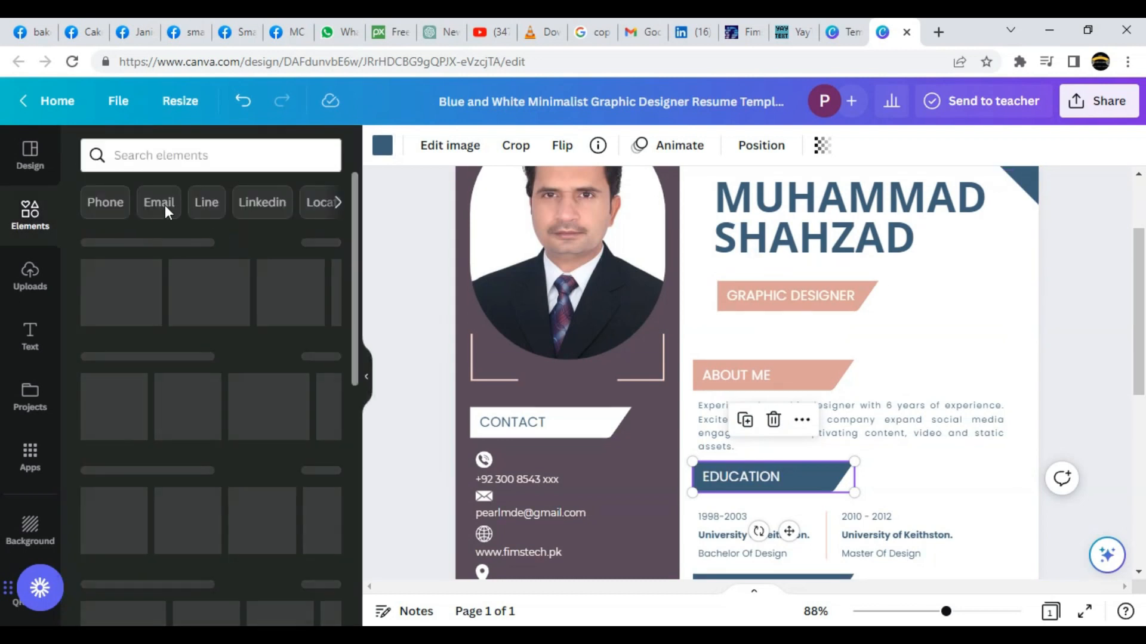
pyautogui.click(207, 203)
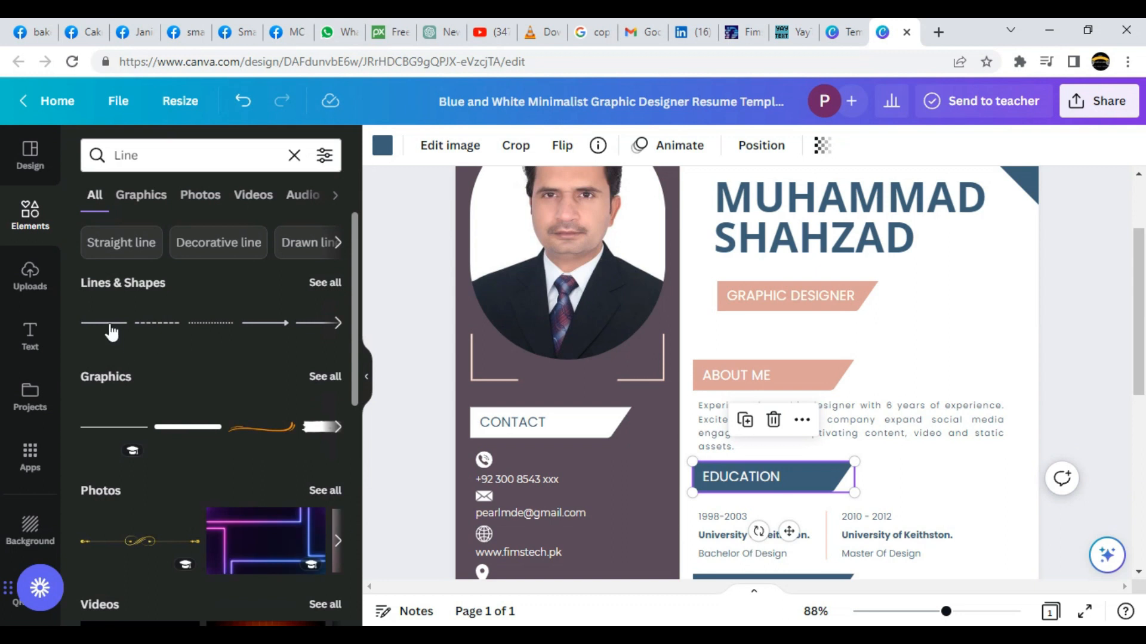
pyautogui.scroll(-2, 896, 497)
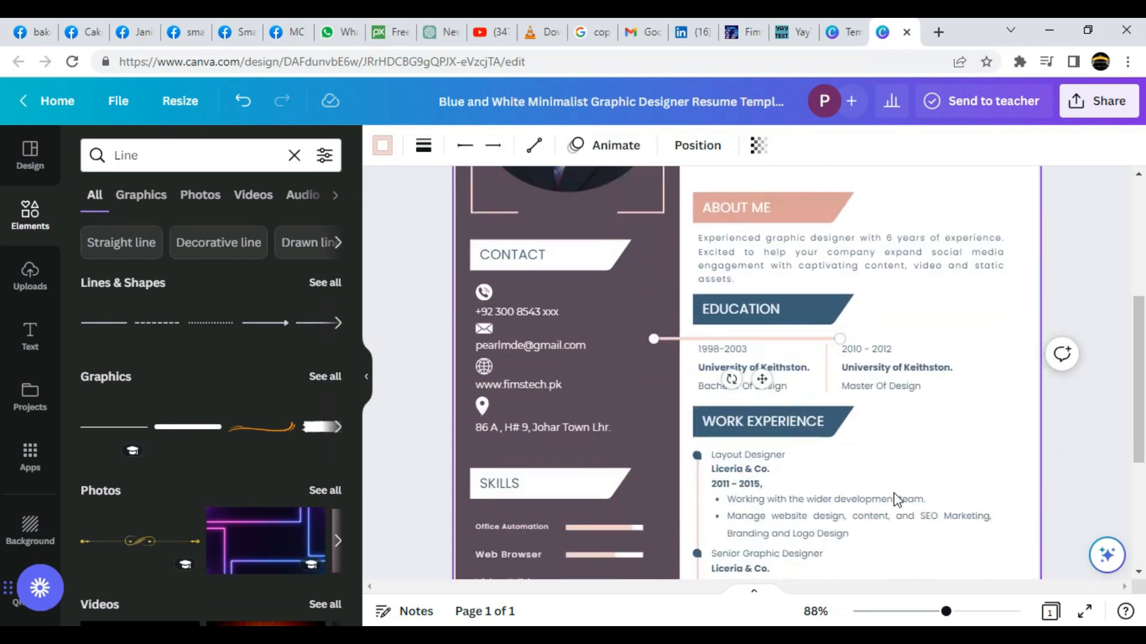
pyautogui.moveTo(812, 264); pyautogui.dragTo(836, 176)
pyautogui.scroll(3, 893, 235)
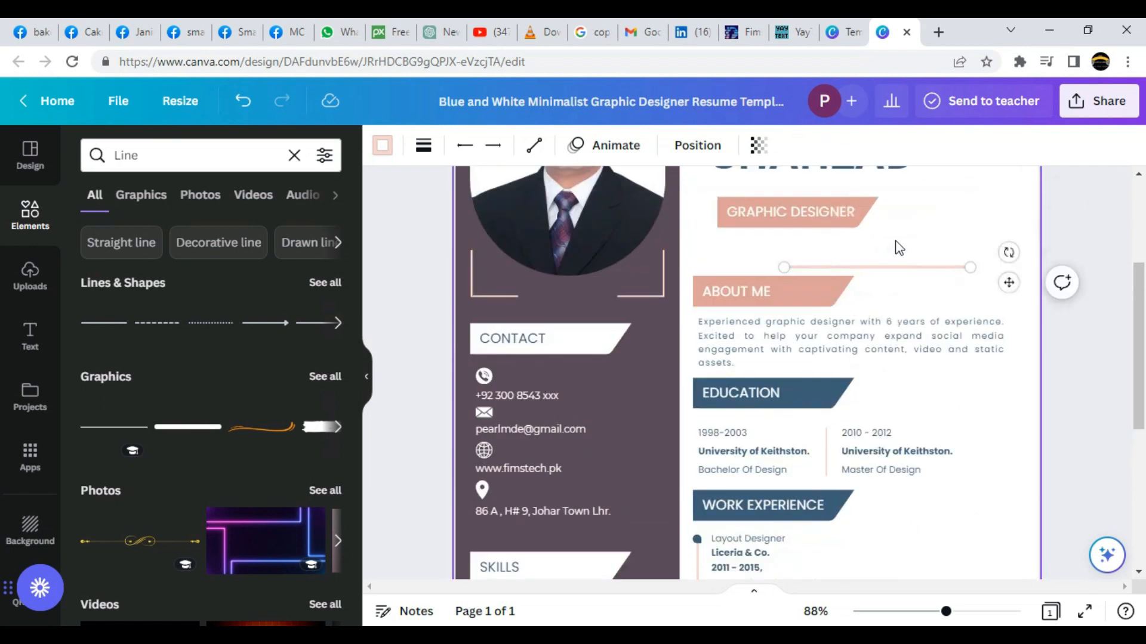
pyautogui.moveTo(918, 442); pyautogui.dragTo(1028, 341)
# Colour the new line dark blue and deselect it.
pyautogui.click(381, 151)
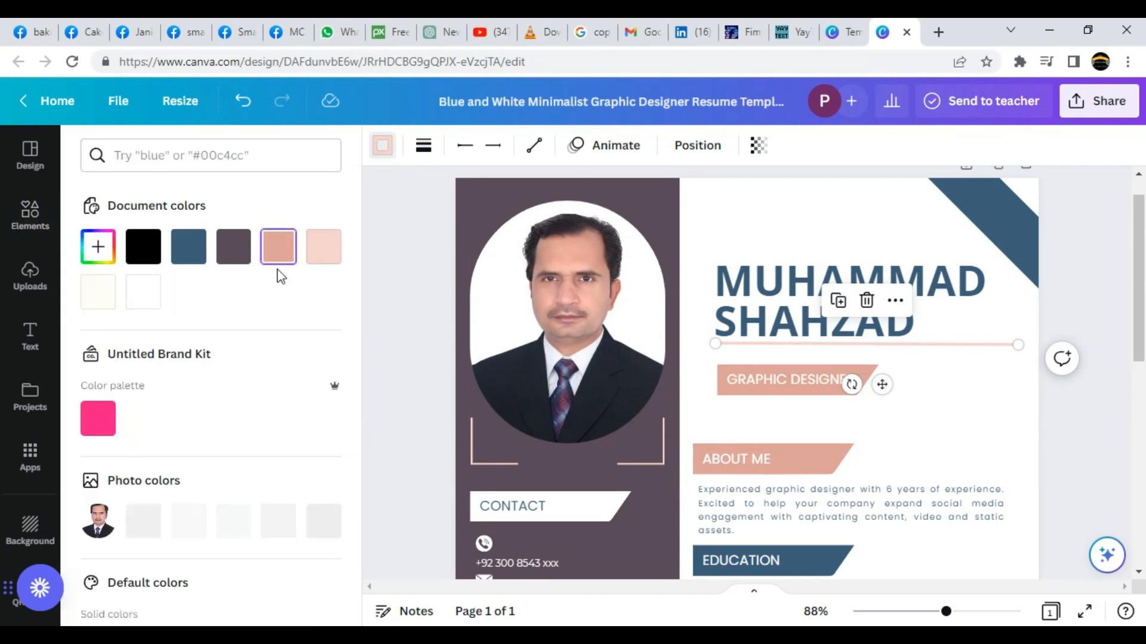
pyautogui.click(153, 248)
pyautogui.click(190, 251)
pyautogui.click(725, 421)
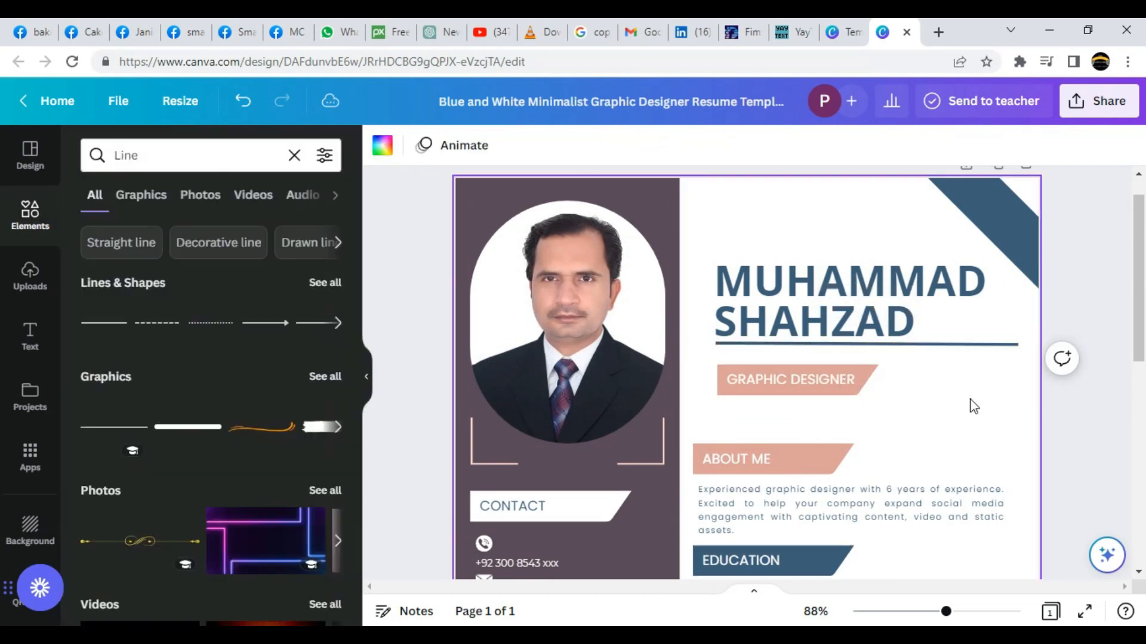
pyautogui.scroll(-1, 969, 399)
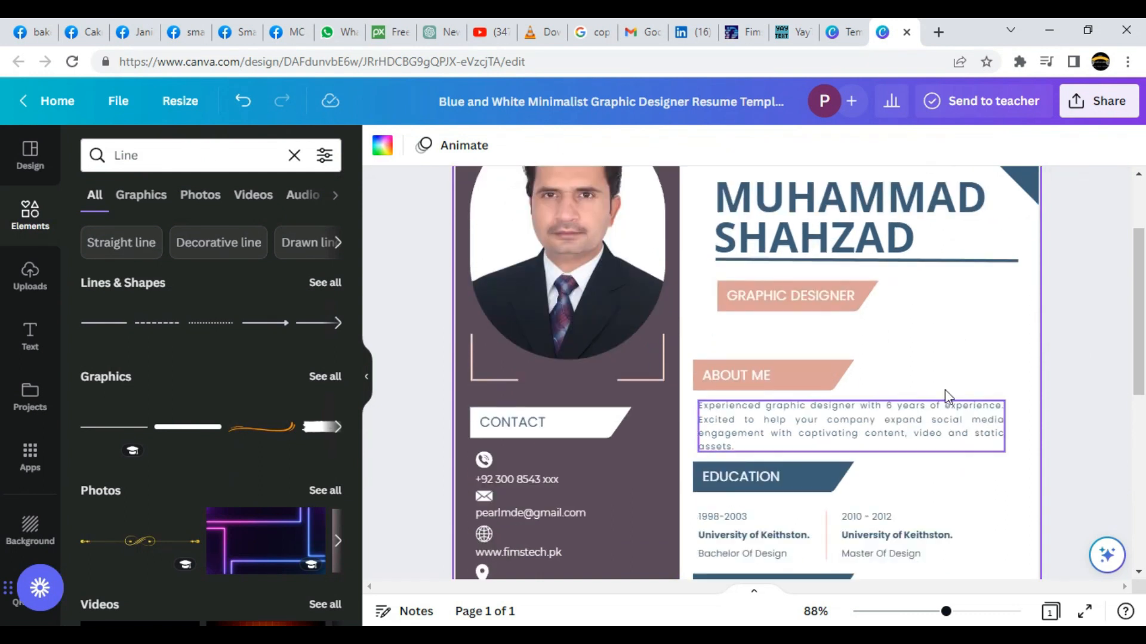
# Move the peach banner and its GRAPHIC DESIGNER text right, under the name.
pyautogui.moveTo(711, 275); pyautogui.dragTo(810, 326)
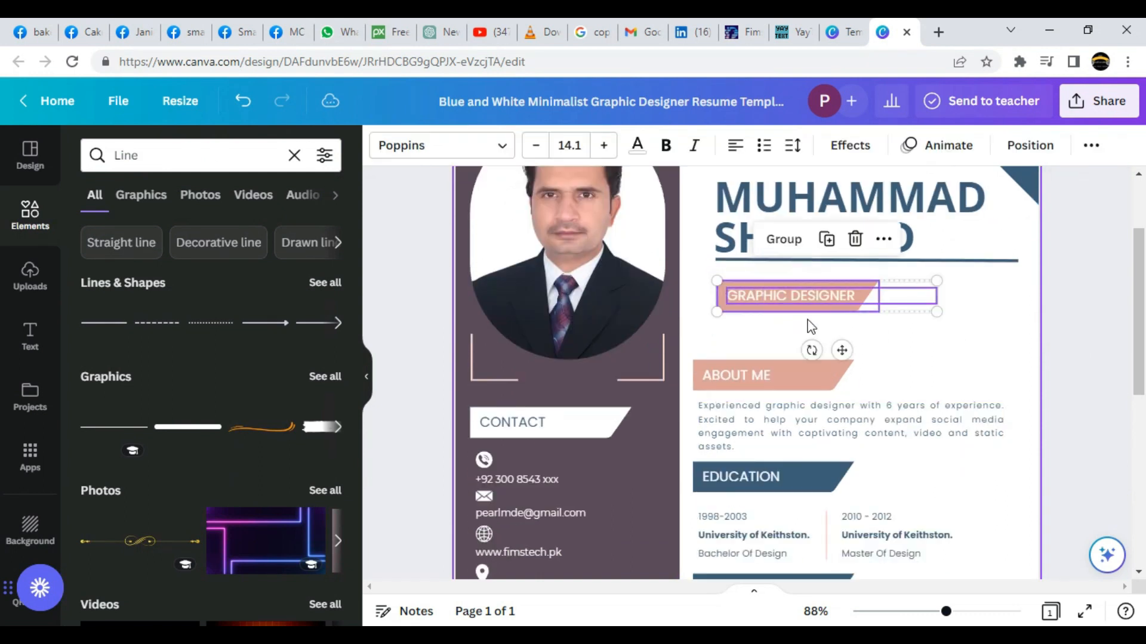
pyautogui.click(1030, 334)
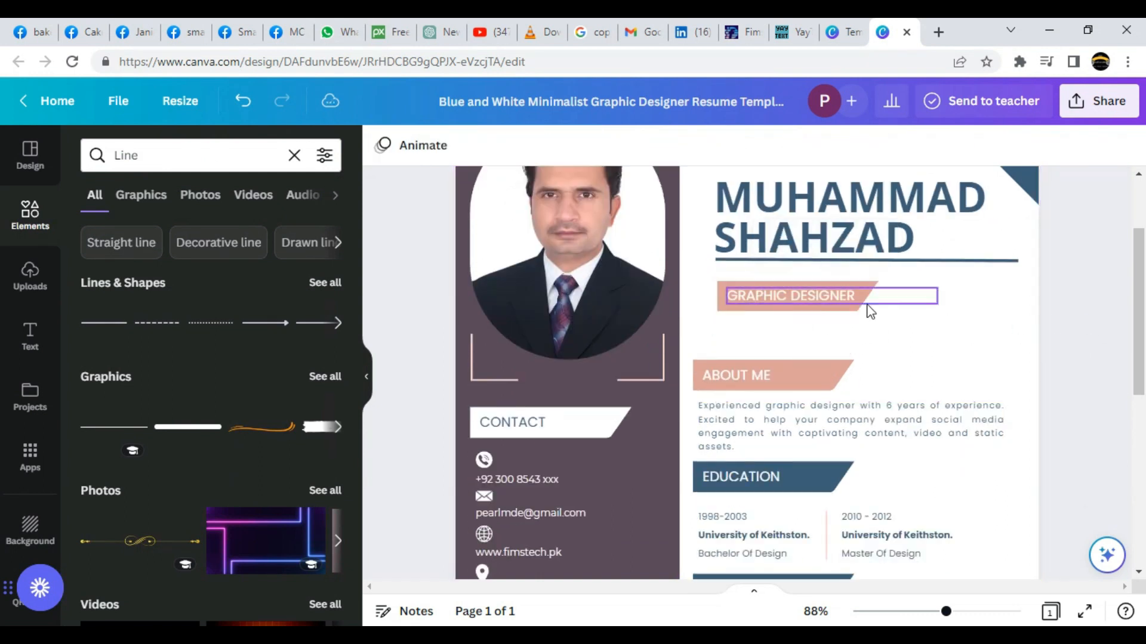
pyautogui.click(828, 312)
pyautogui.moveTo(834, 317); pyautogui.dragTo(978, 294)
pyautogui.moveTo(826, 296); pyautogui.dragTo(962, 277)
# Make the GRAPHIC DESIGNER text black Fredoka One at size 14.1.
pyautogui.click(646, 157)
pyautogui.click(143, 246)
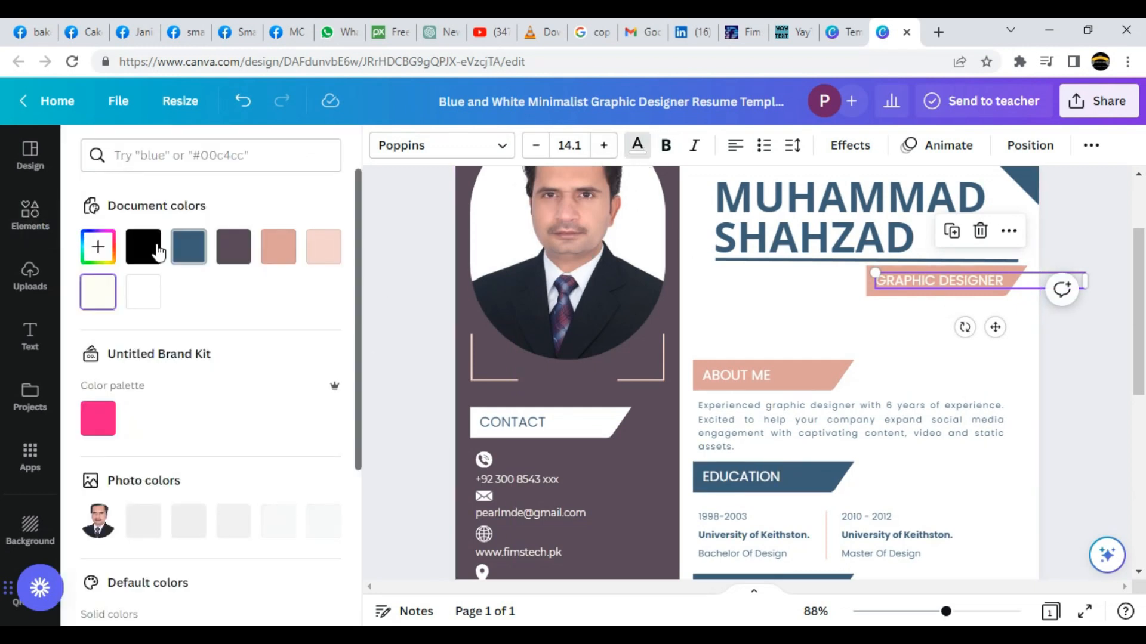
pyautogui.click(604, 145)
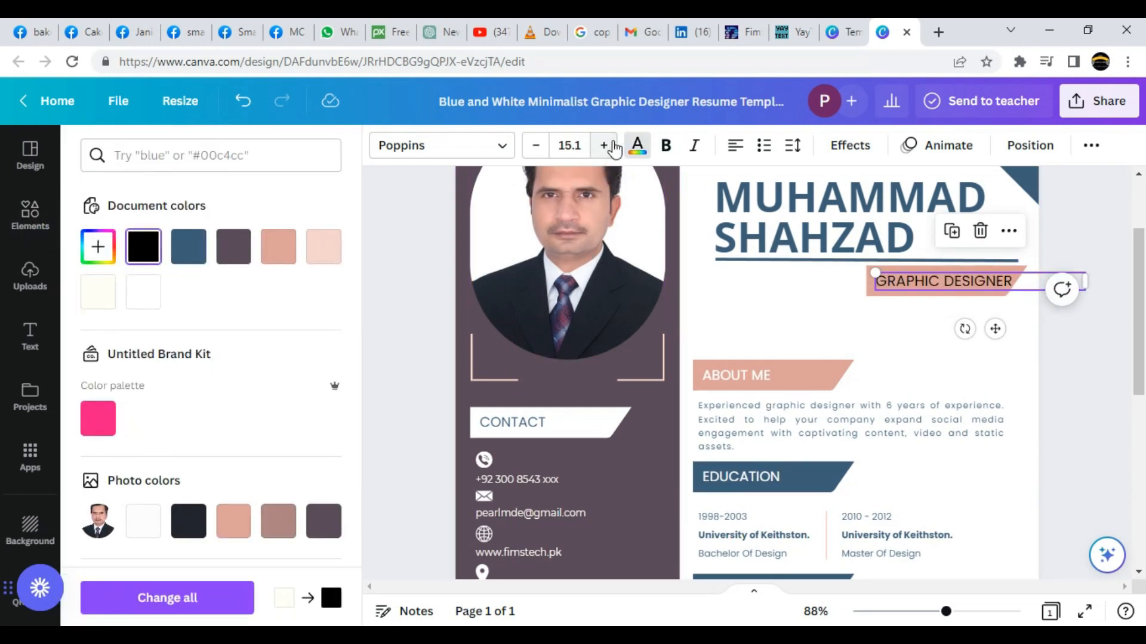
pyautogui.click(504, 149)
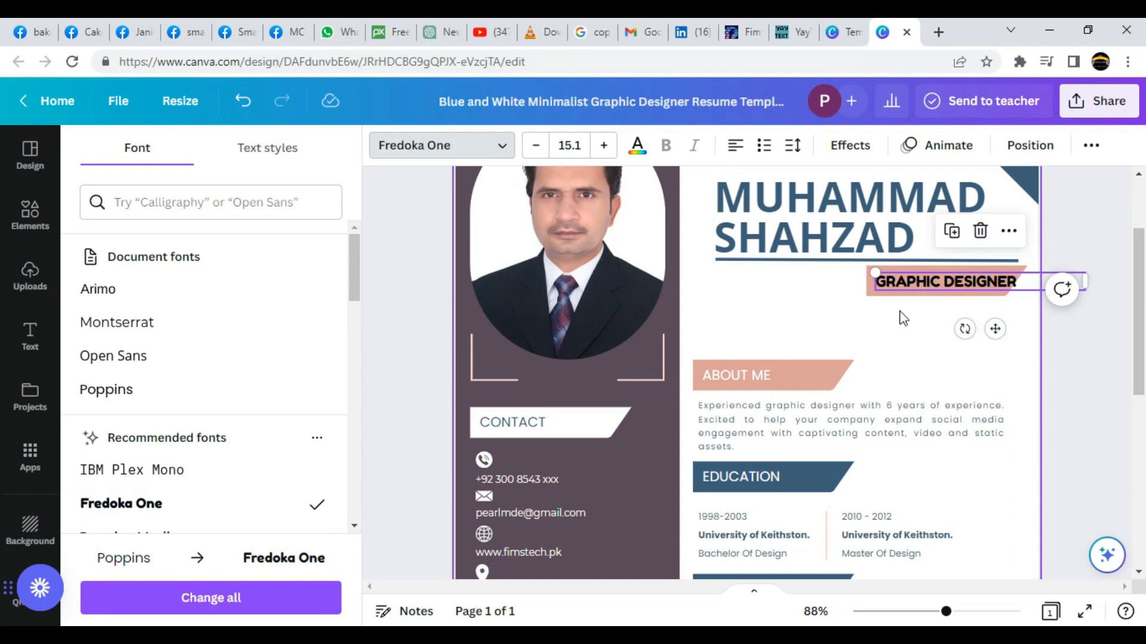
pyautogui.moveTo(917, 282); pyautogui.dragTo(920, 281)
pyautogui.click(536, 145)
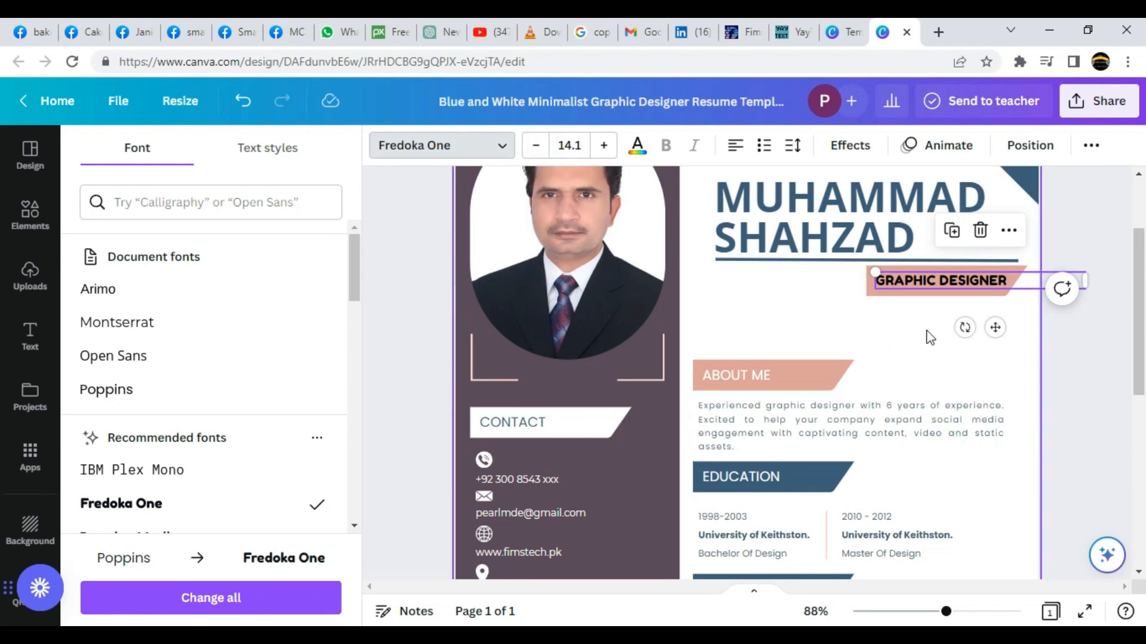
# Apply the Echo text effect to GRAPHIC DESIGNER.
pyautogui.click(847, 145)
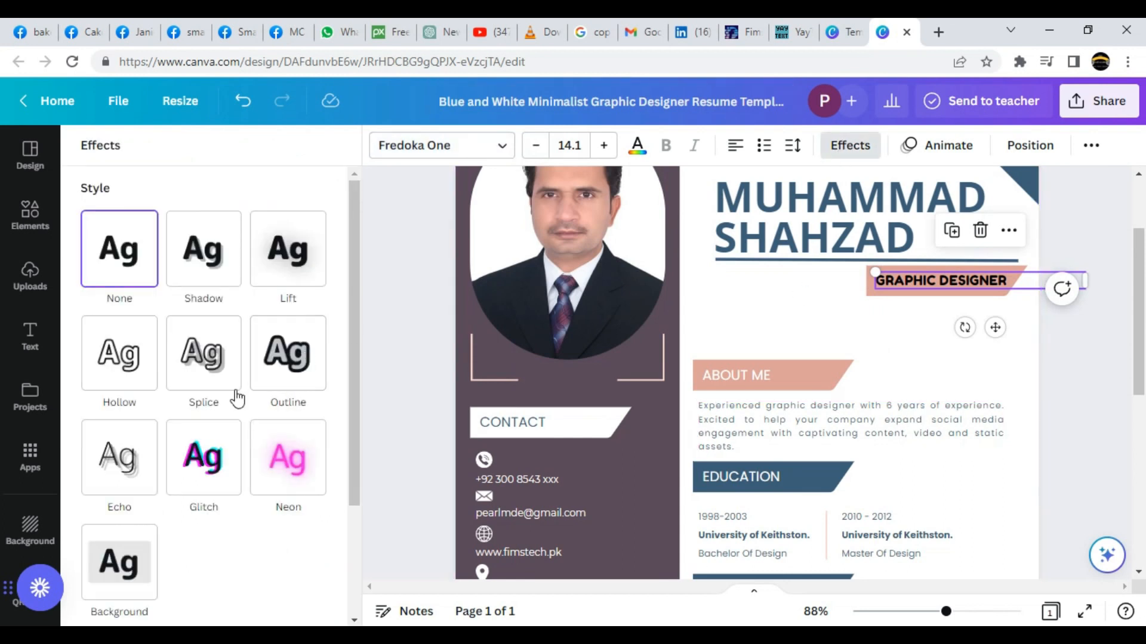
pyautogui.click(132, 371)
pyautogui.click(125, 517)
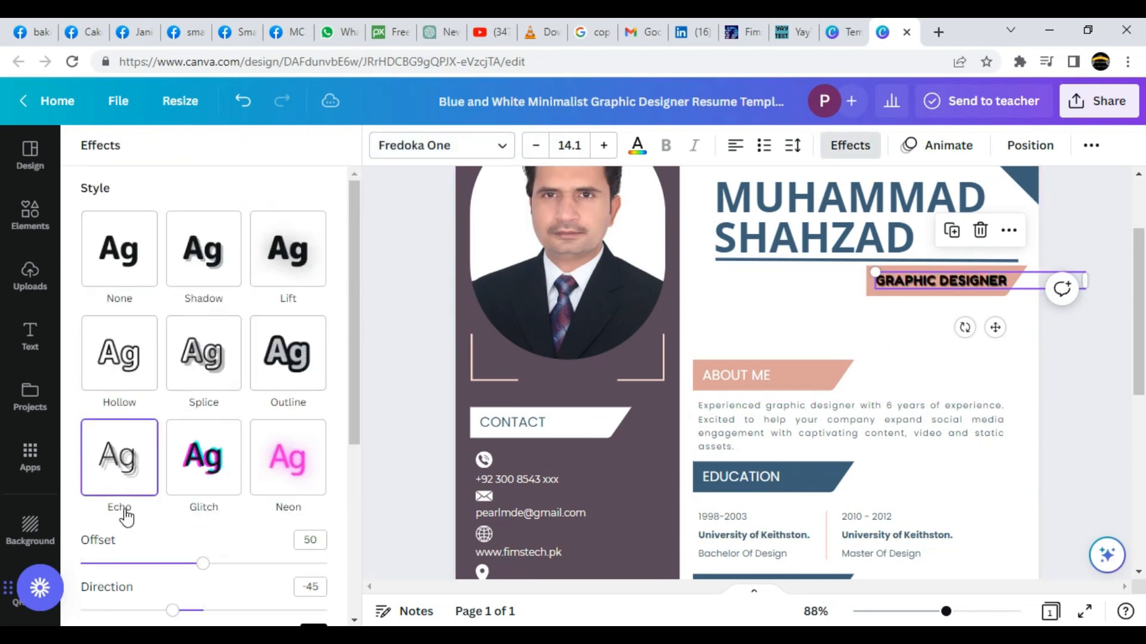
pyautogui.click(997, 390)
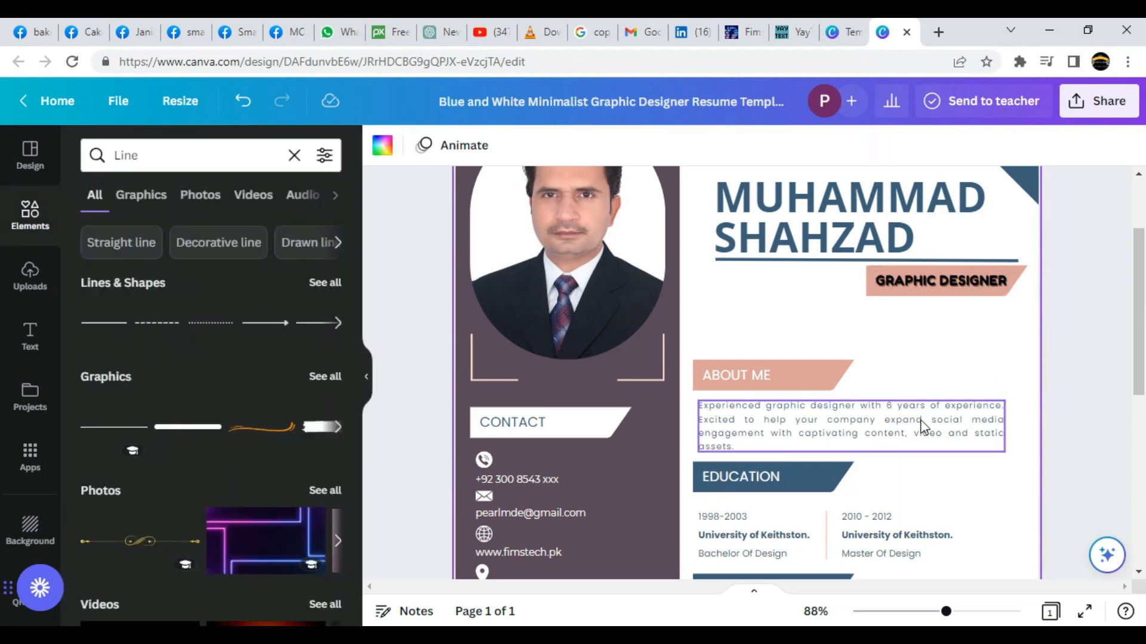
# Scroll through the CV and zoom out from 88% to 33% to see the whole page.
pyautogui.scroll(-5, 923, 425)
pyautogui.scroll(-3, 919, 420)
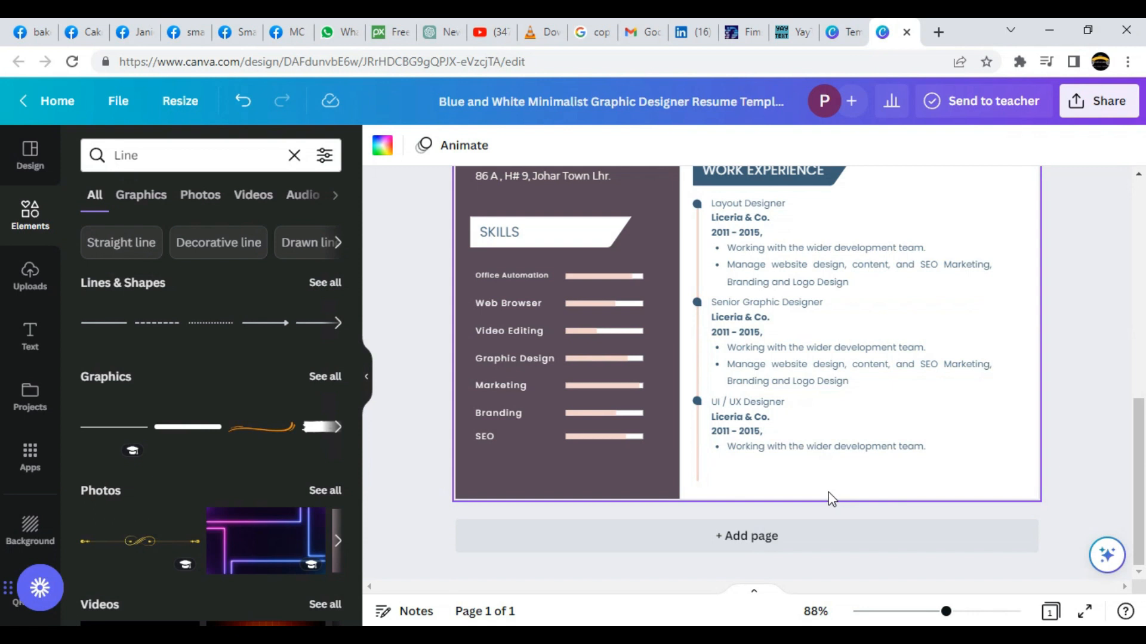
pyautogui.scroll(-3, 217, 378)
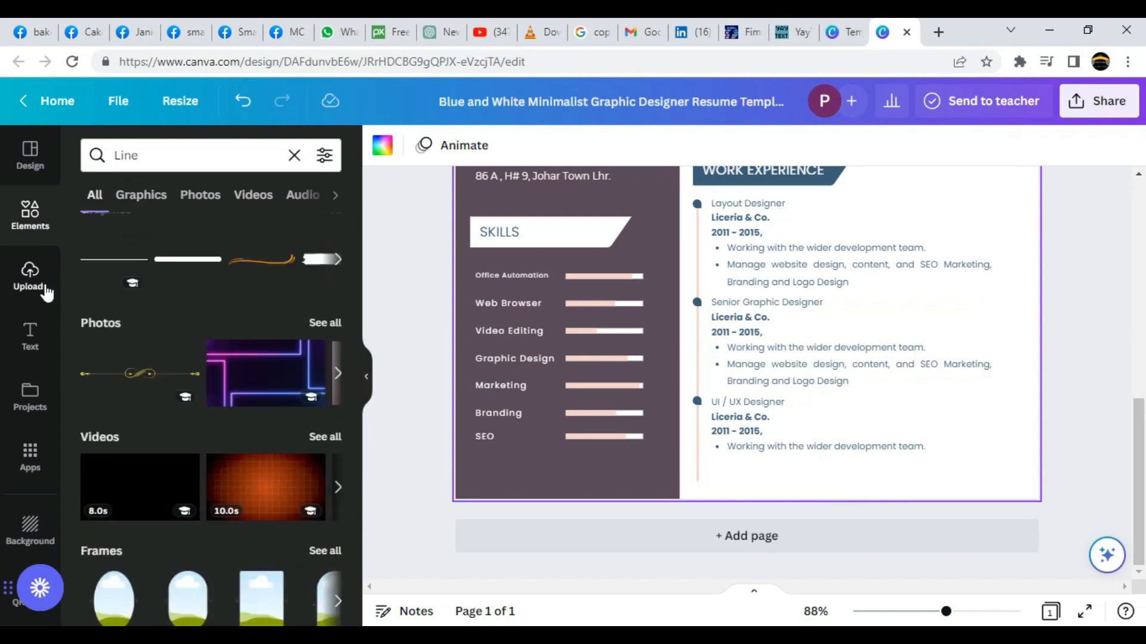
pyautogui.scroll(6, 454, 335)
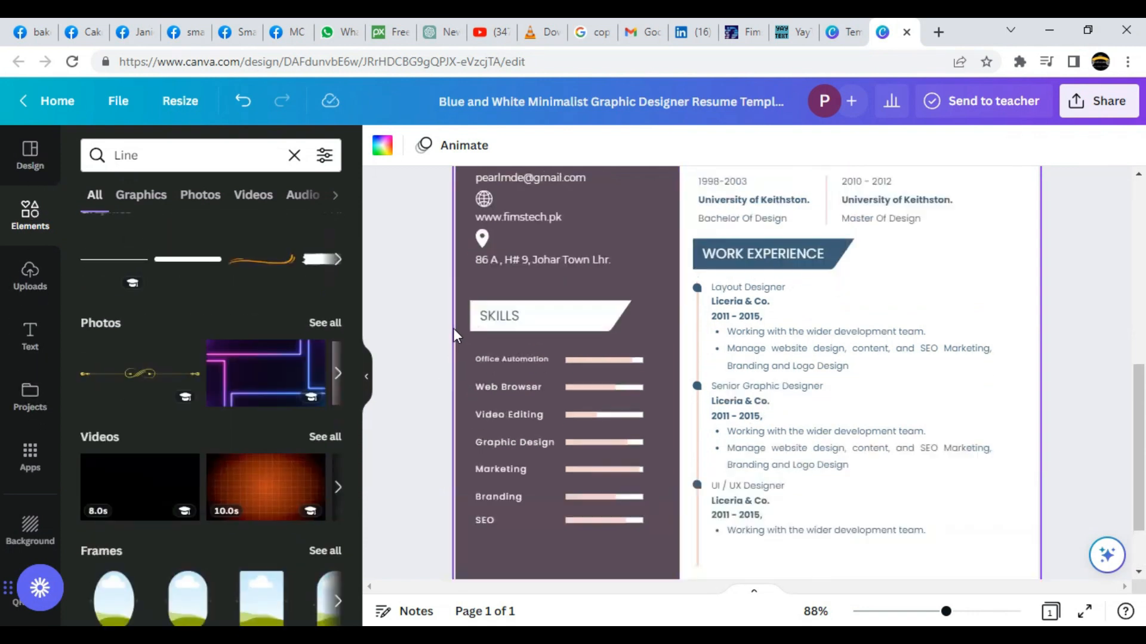
pyautogui.scroll(2, 453, 334)
pyautogui.moveTo(947, 615); pyautogui.dragTo(904, 614)
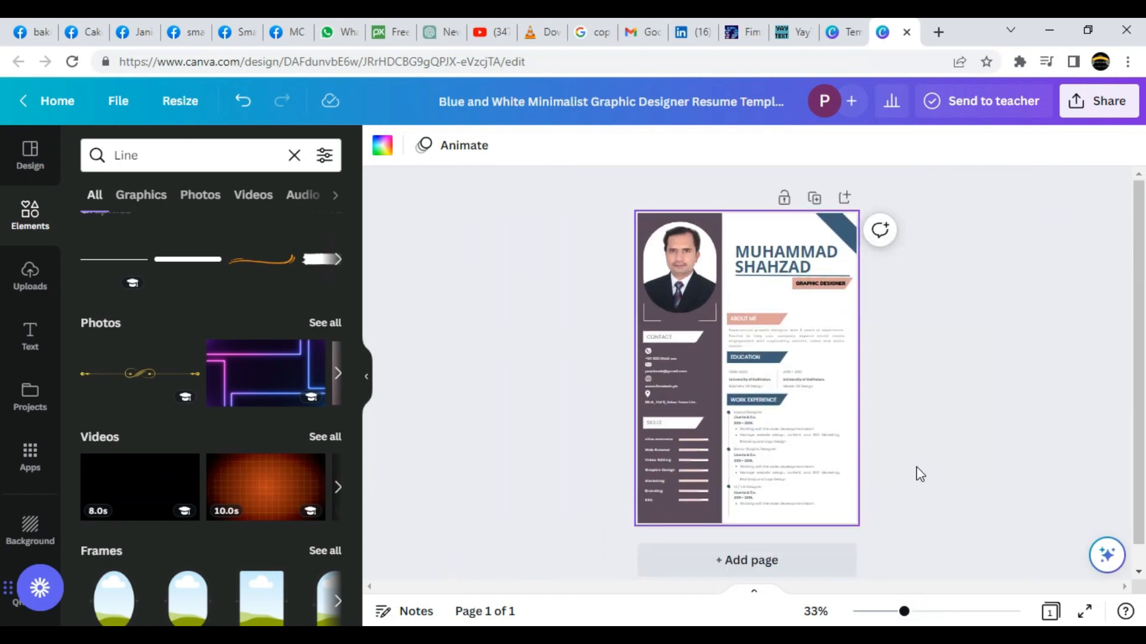
# Add another resume template with a portrait photo as a second page.
pyautogui.click(36, 173)
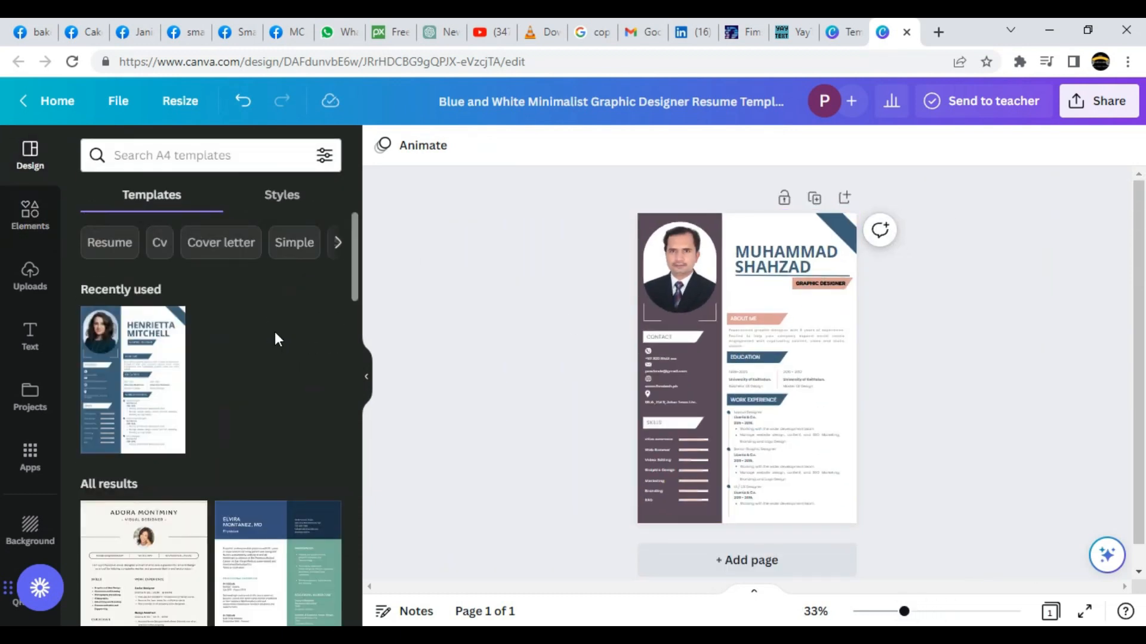
pyautogui.scroll(-5, 254, 368)
pyautogui.scroll(-10, 254, 369)
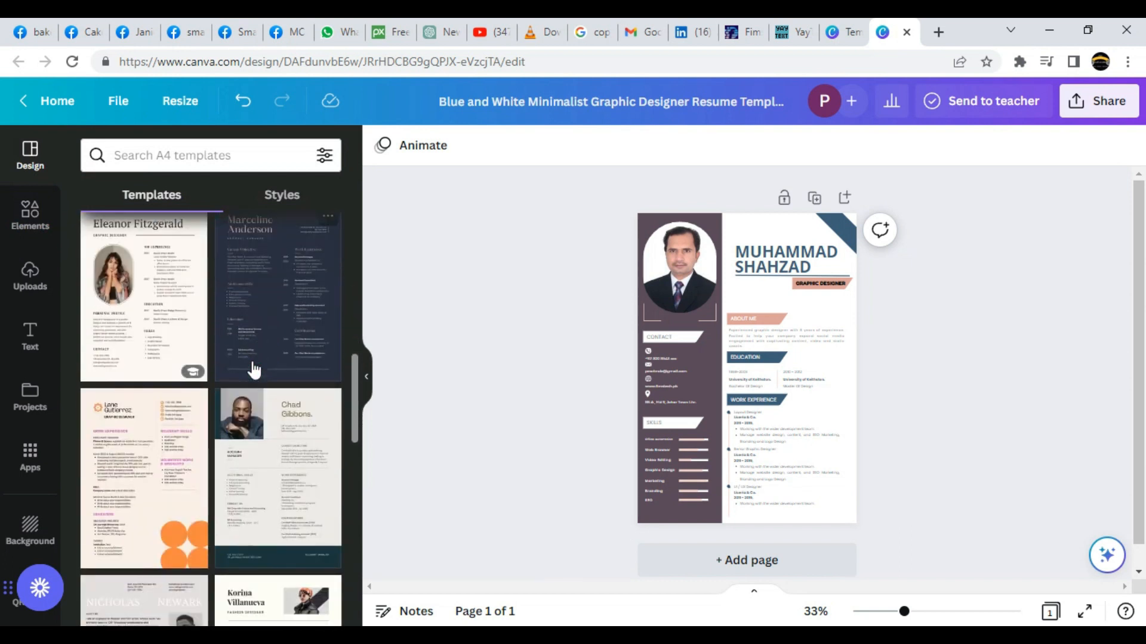
pyautogui.click(281, 304)
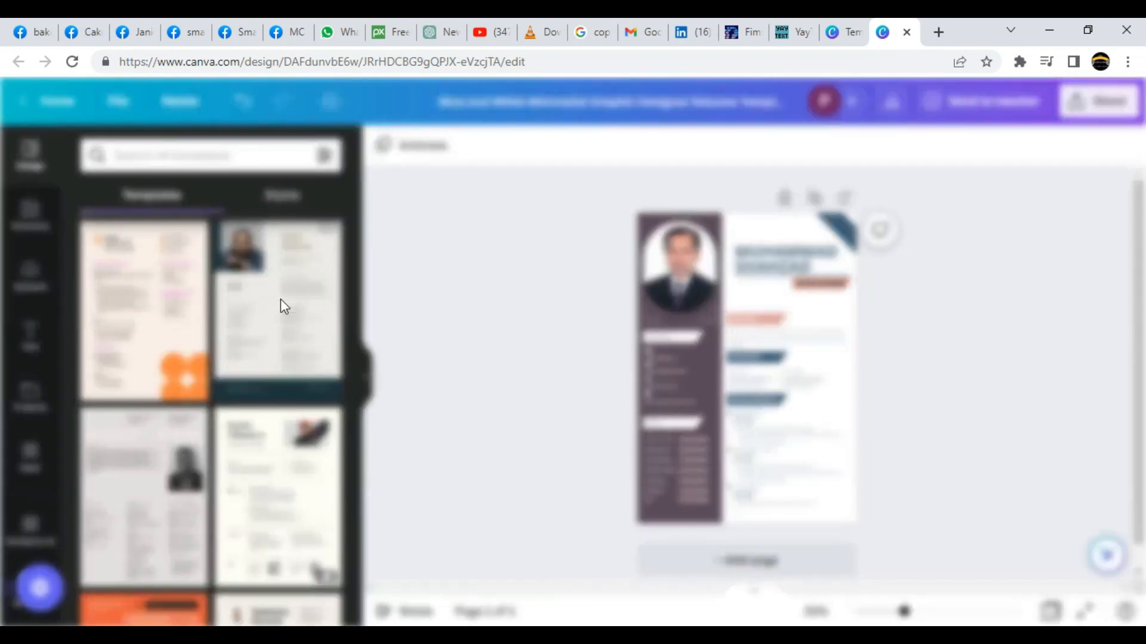
pyautogui.click(652, 401)
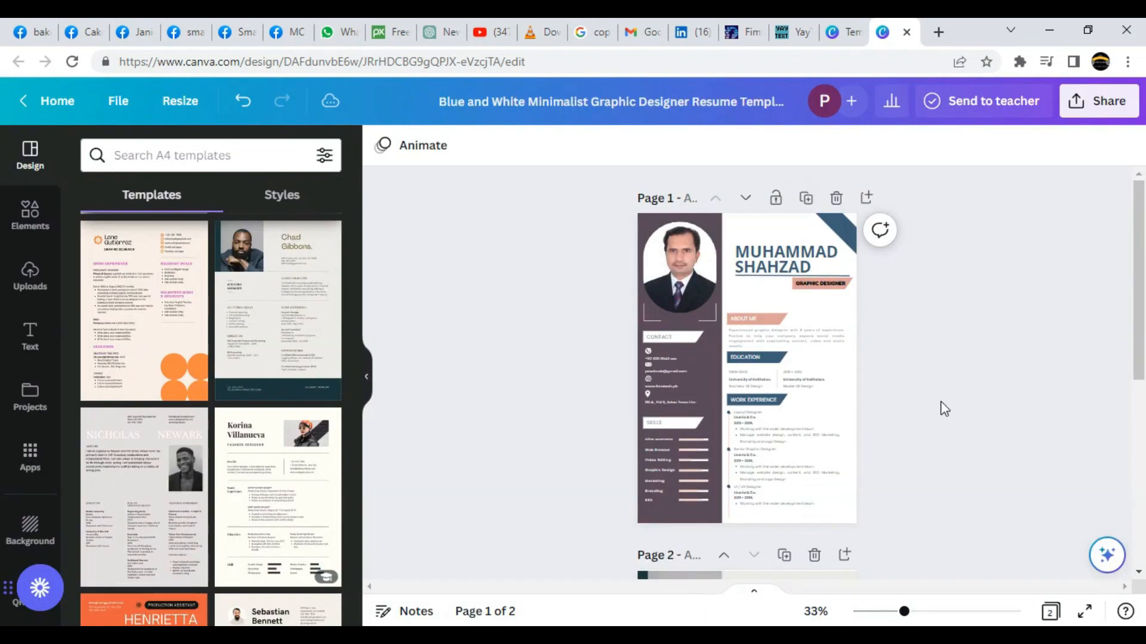
# Restyle page 2 with the Blue White Simple Copy Editor CV template's first page.
pyautogui.moveTo(905, 612); pyautogui.dragTo(946, 612)
pyautogui.scroll(3, 682, 259)
pyautogui.scroll(-1, 682, 259)
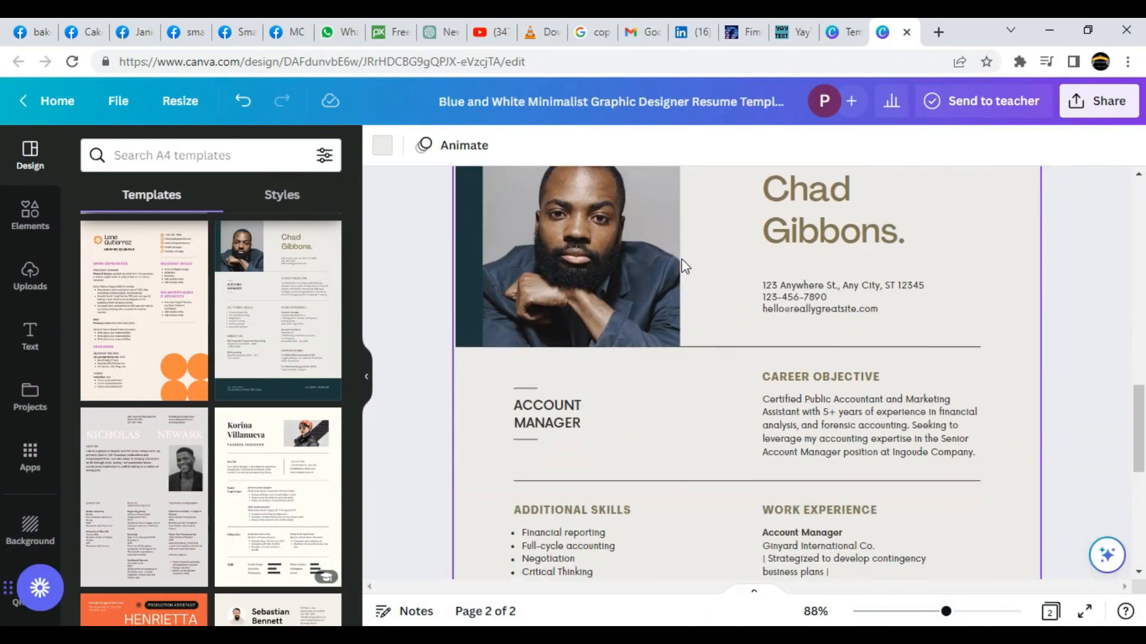
pyautogui.scroll(-8, 681, 259)
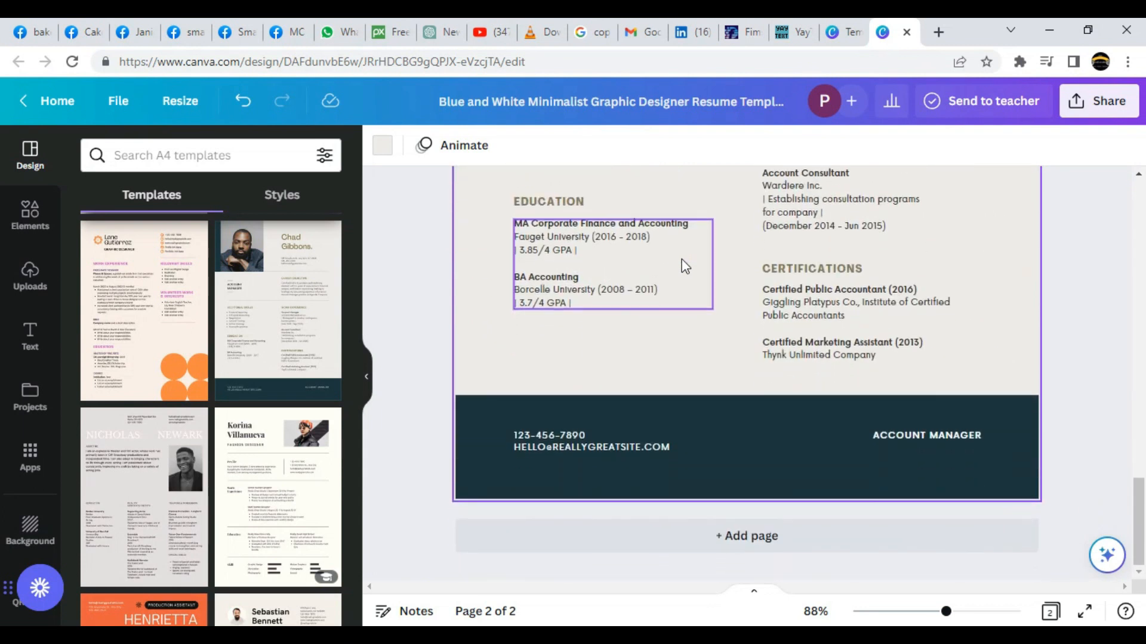
pyautogui.moveTo(945, 613); pyautogui.dragTo(909, 612)
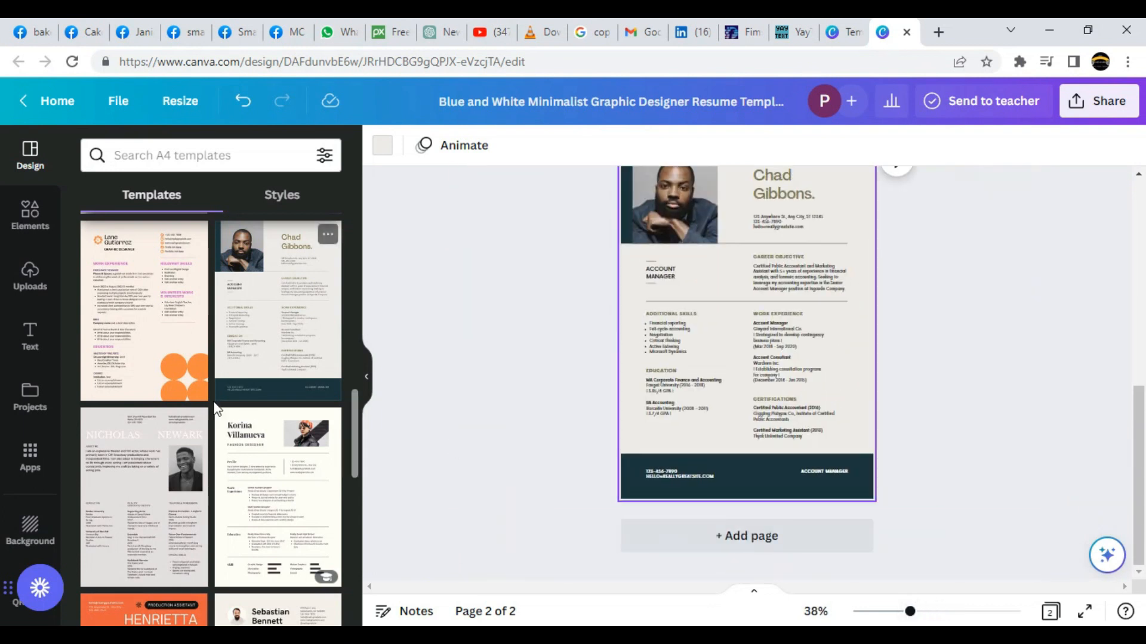
pyautogui.scroll(-6, 254, 419)
pyautogui.scroll(-1, 254, 420)
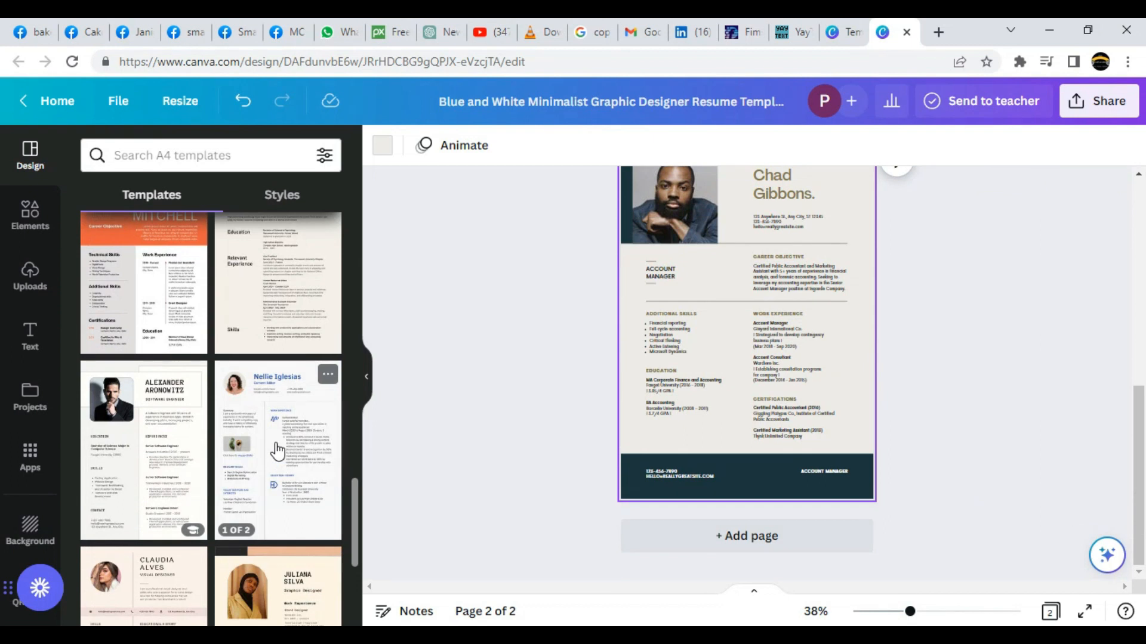
pyautogui.click(279, 451)
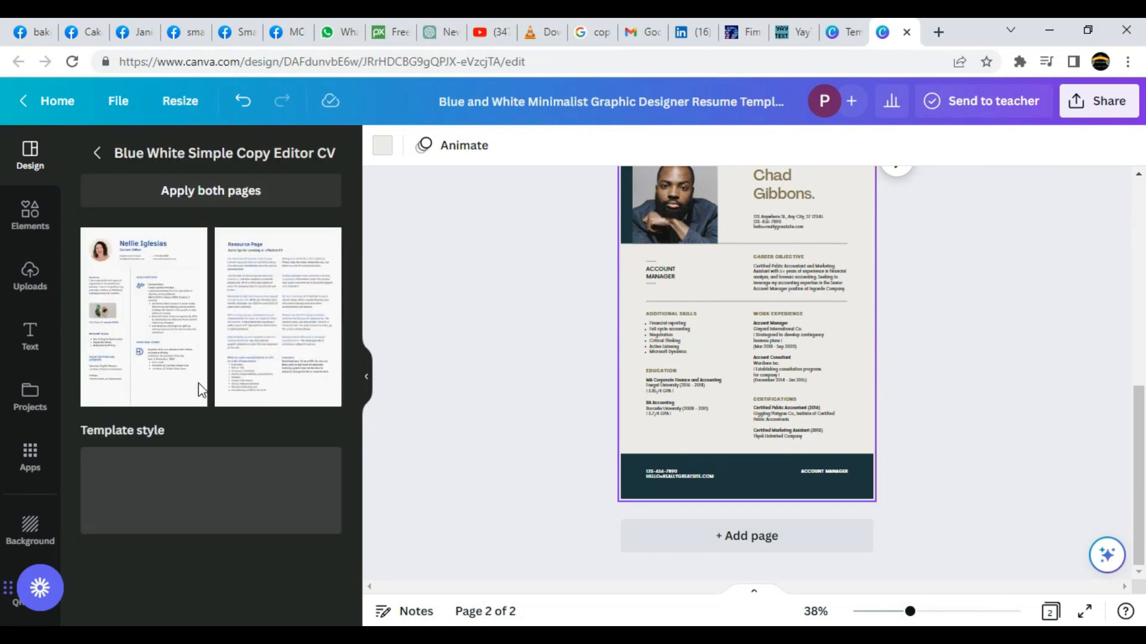
pyautogui.click(148, 316)
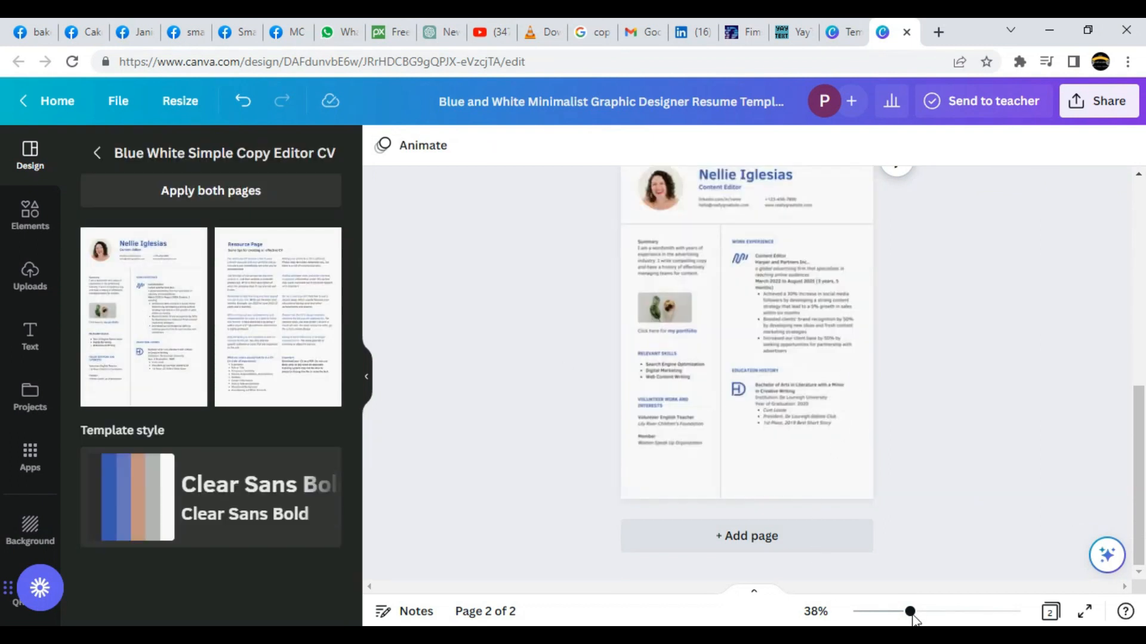
# Review page 2, delete it, and zoom back out to the single CV page.
pyautogui.moveTo(910, 612); pyautogui.dragTo(942, 611)
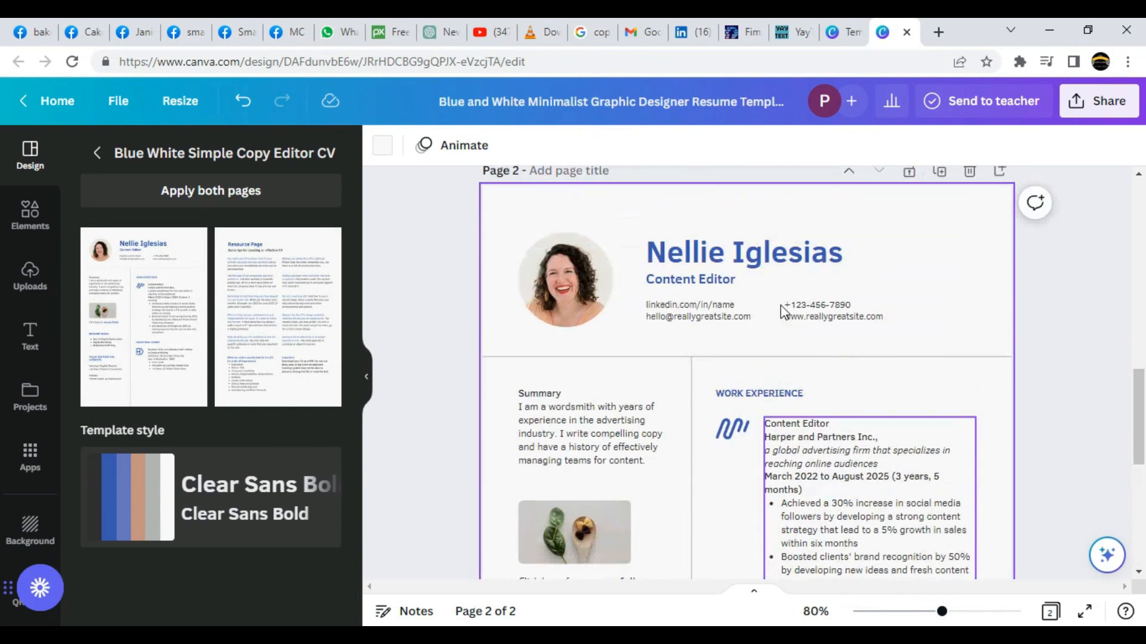
pyautogui.scroll(-10, 632, 482)
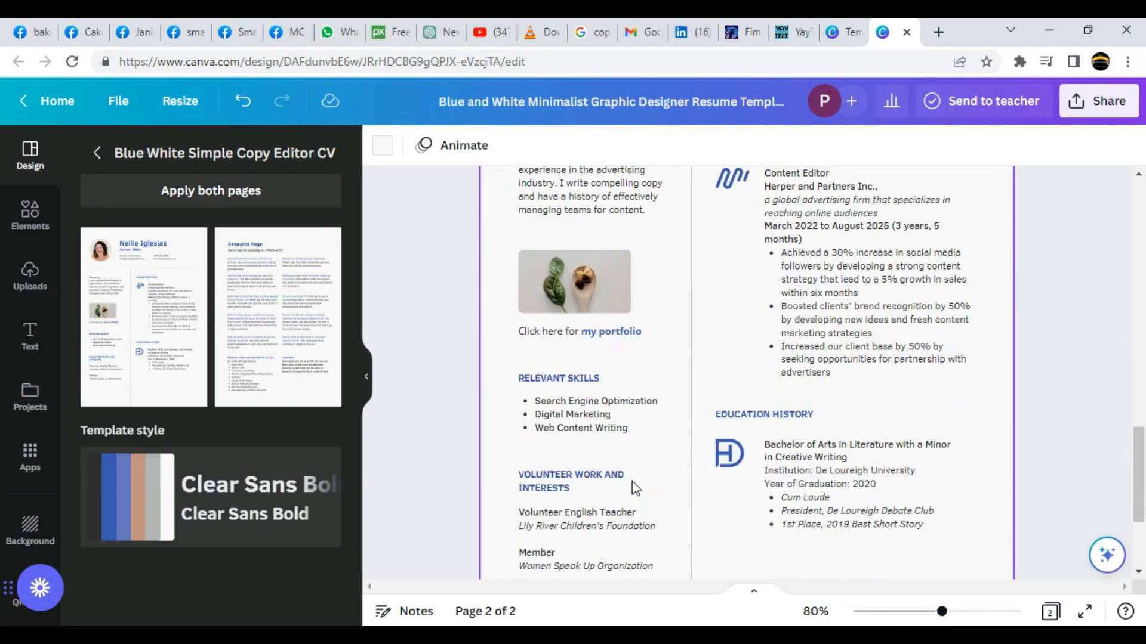
pyautogui.moveTo(941, 611); pyautogui.dragTo(924, 611)
pyautogui.scroll(5, 1031, 330)
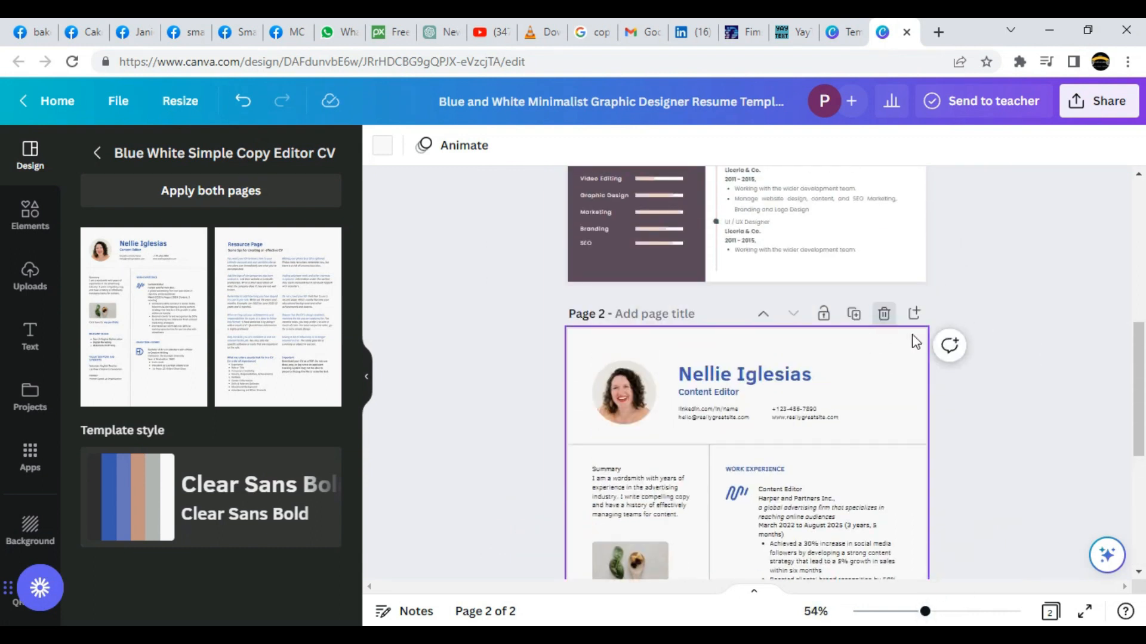
pyautogui.click(885, 317)
pyautogui.scroll(3, 873, 352)
pyautogui.scroll(-2, 875, 352)
pyautogui.scroll(1, 1026, 239)
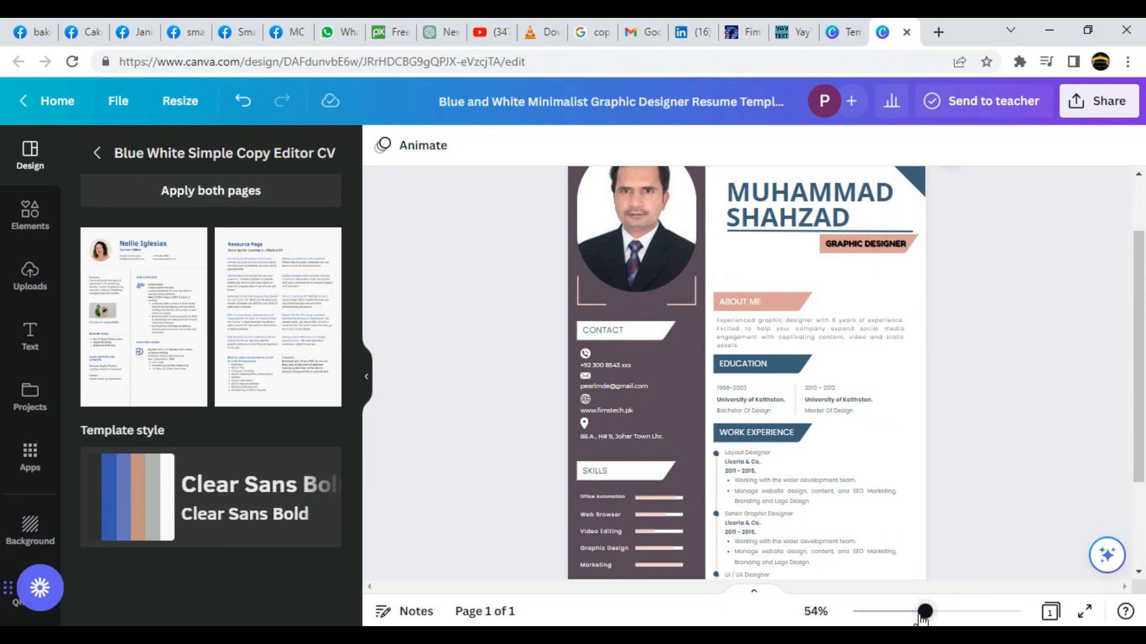
pyautogui.moveTo(924, 611); pyautogui.dragTo(906, 611)
# Download the CV as a PNG file and open the saved image.
pyautogui.click(1100, 101)
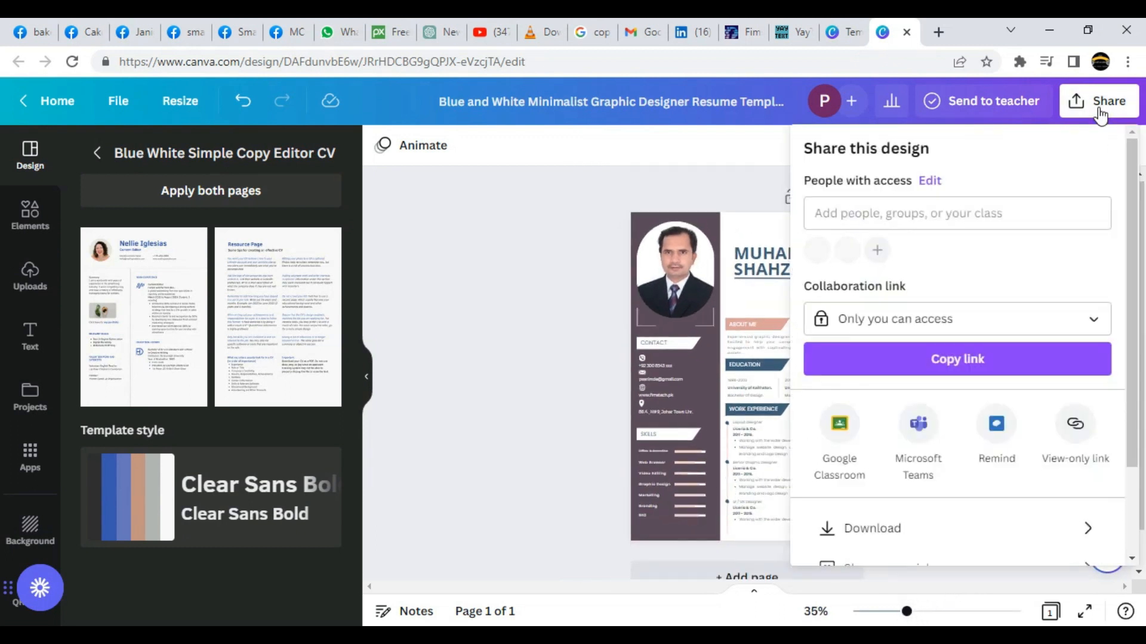
pyautogui.click(913, 536)
pyautogui.click(958, 353)
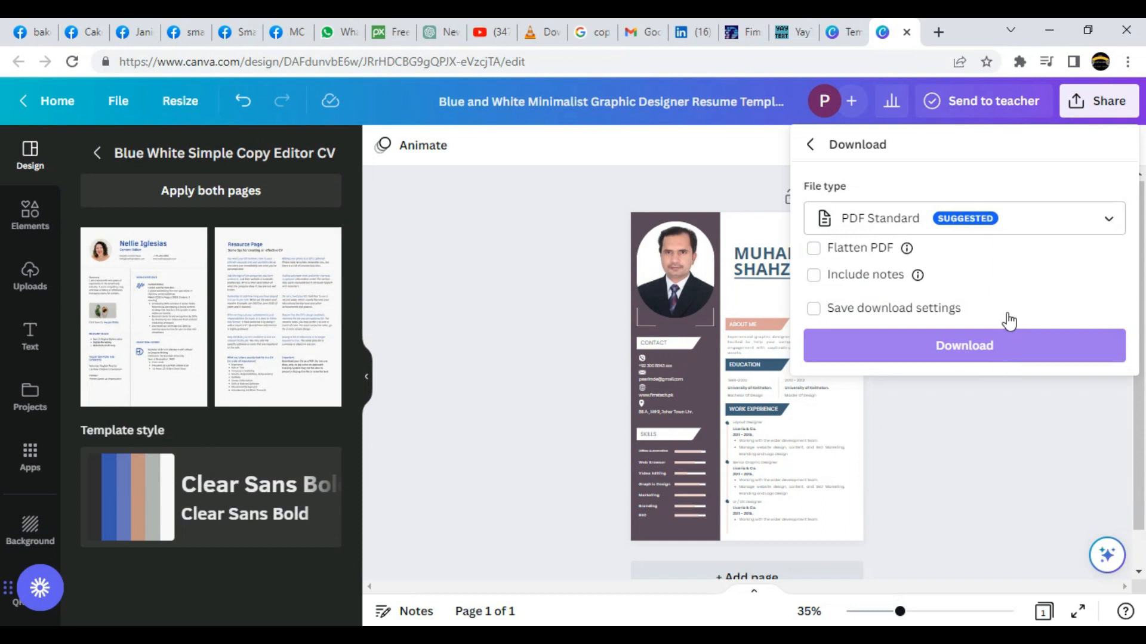
pyautogui.click(1107, 225)
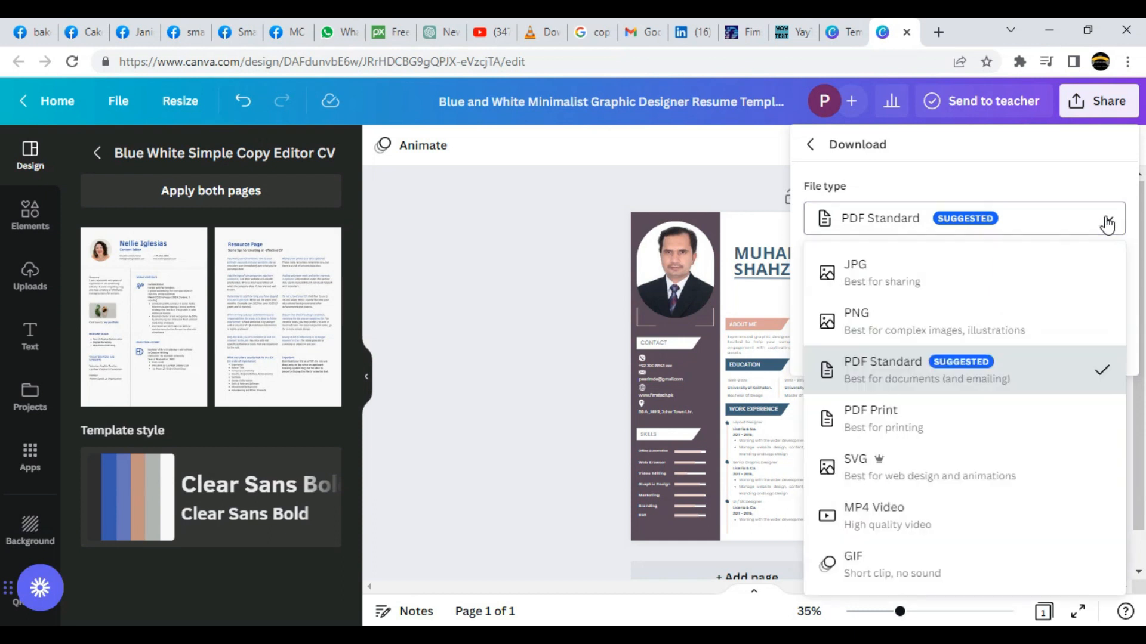
pyautogui.click(854, 319)
pyautogui.click(968, 425)
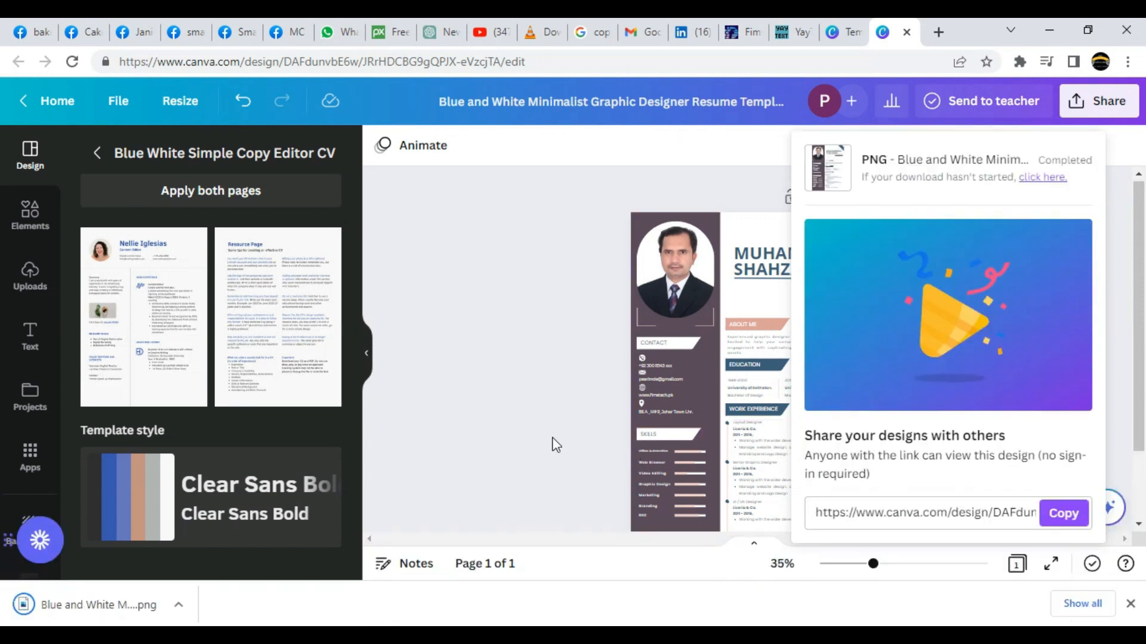
pyautogui.click(102, 606)
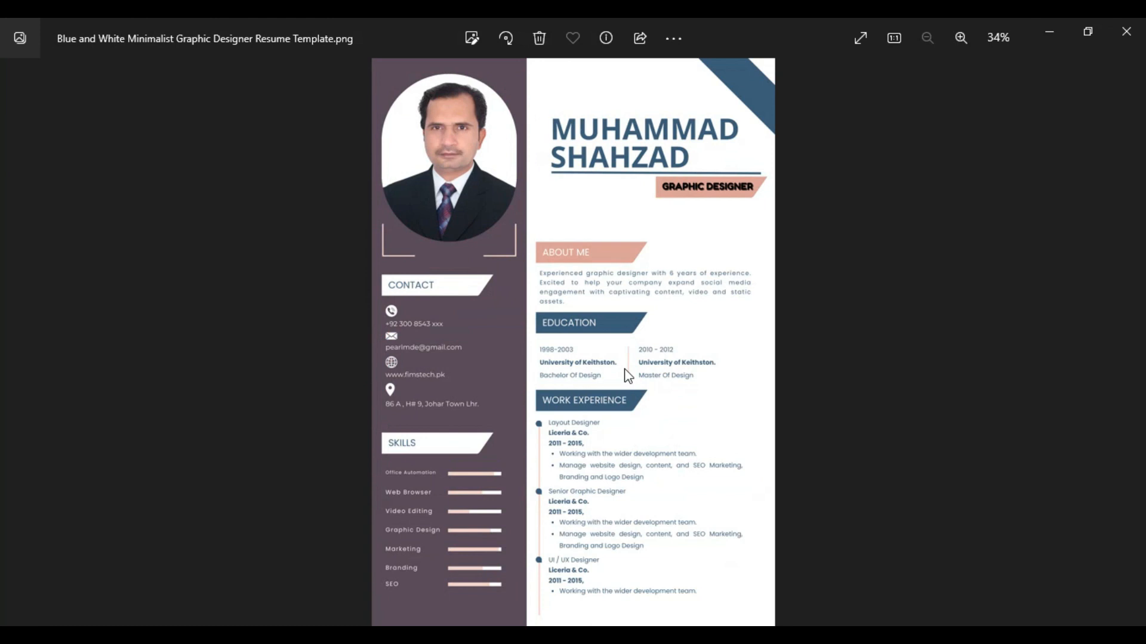
# Close the image viewer and download the CV again as a PDF Print file.
pyautogui.click(1117, 49)
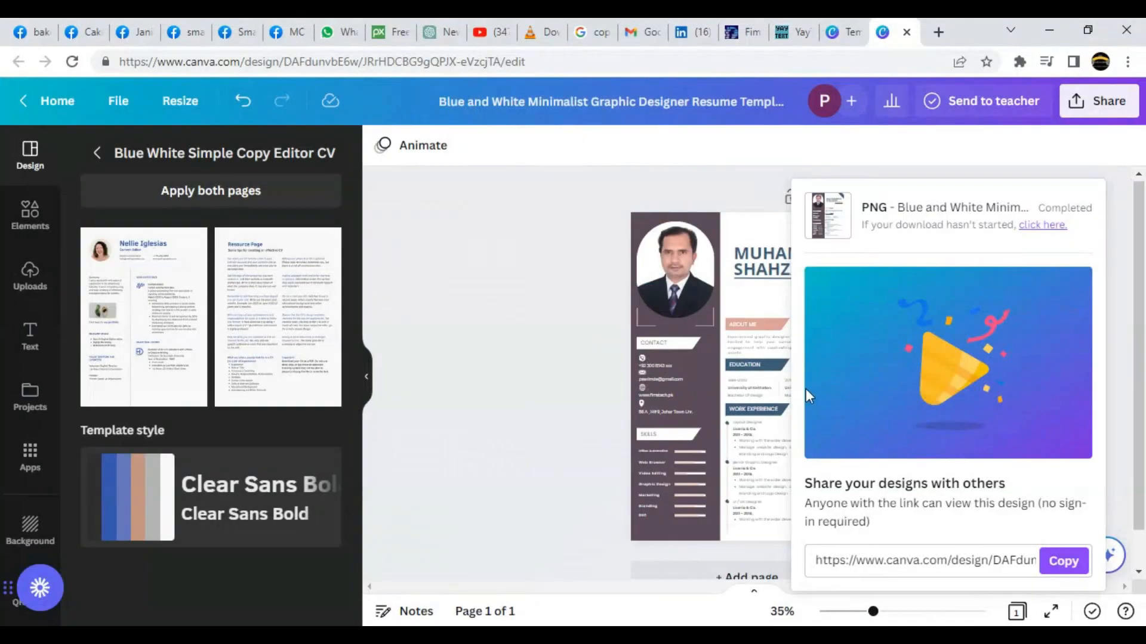
pyautogui.click(1104, 102)
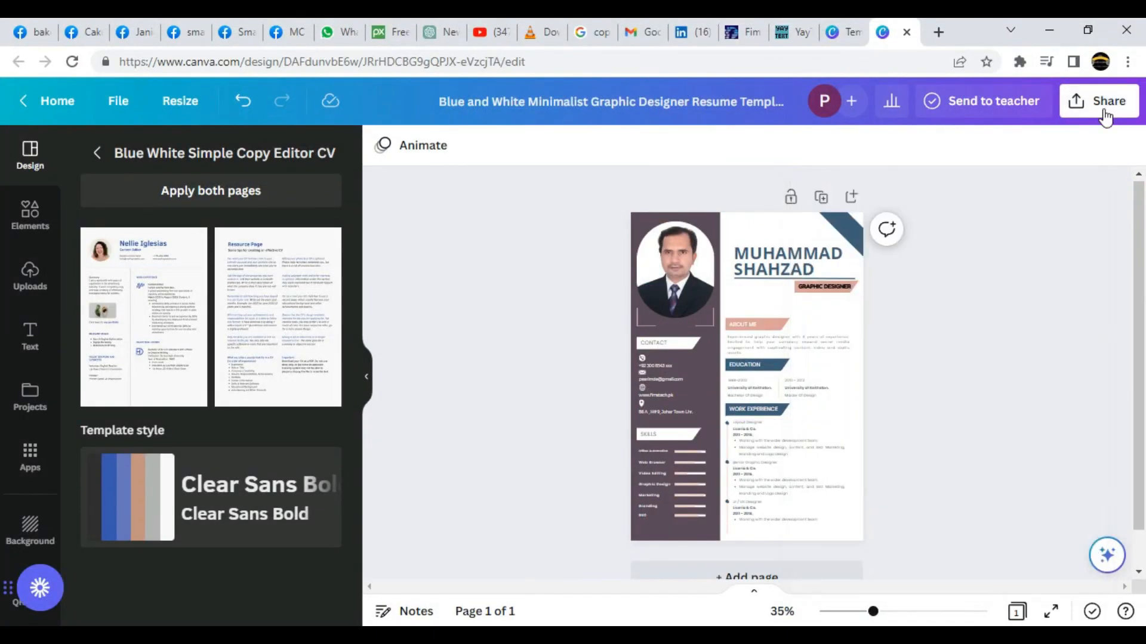
pyautogui.click(1105, 107)
pyautogui.scroll(-2, 947, 463)
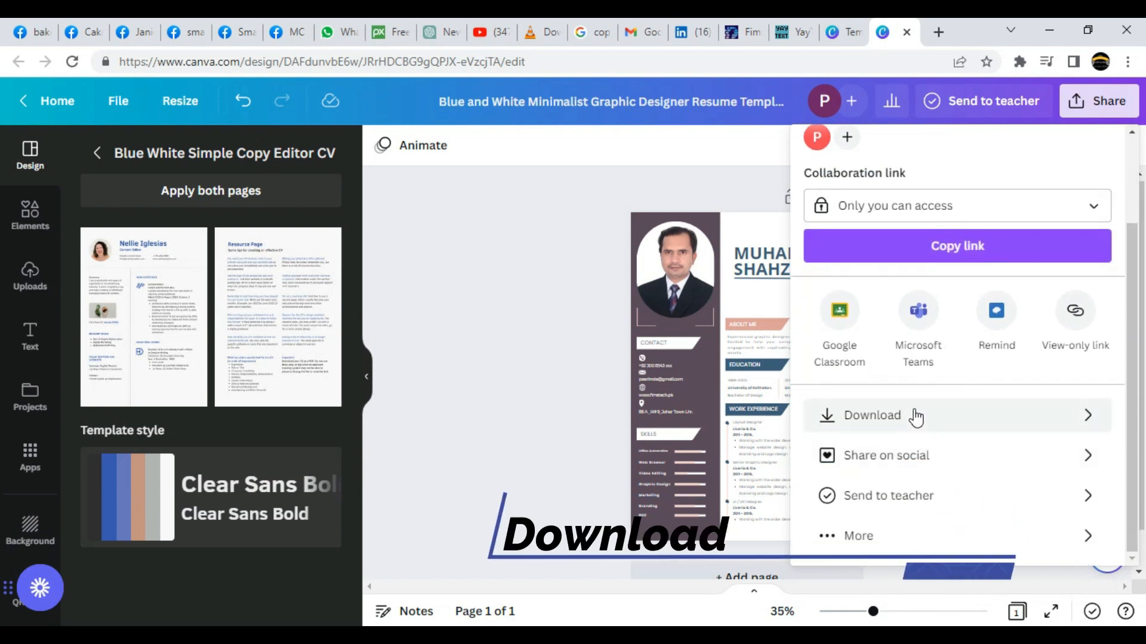
pyautogui.click(916, 417)
pyautogui.click(1107, 222)
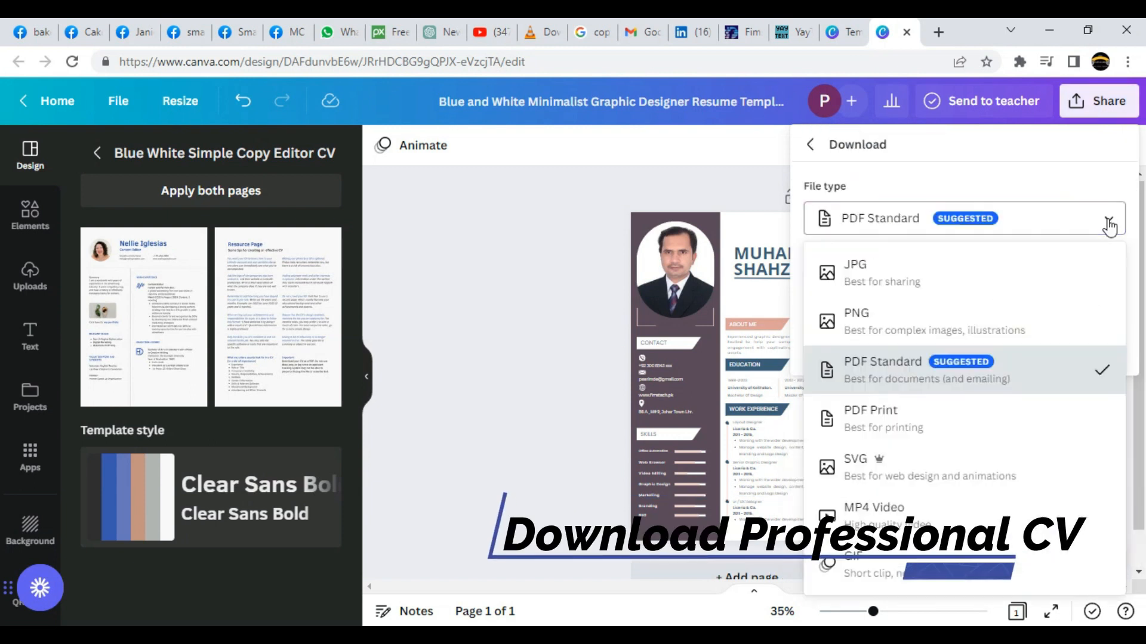
pyautogui.click(897, 375)
pyautogui.click(1074, 228)
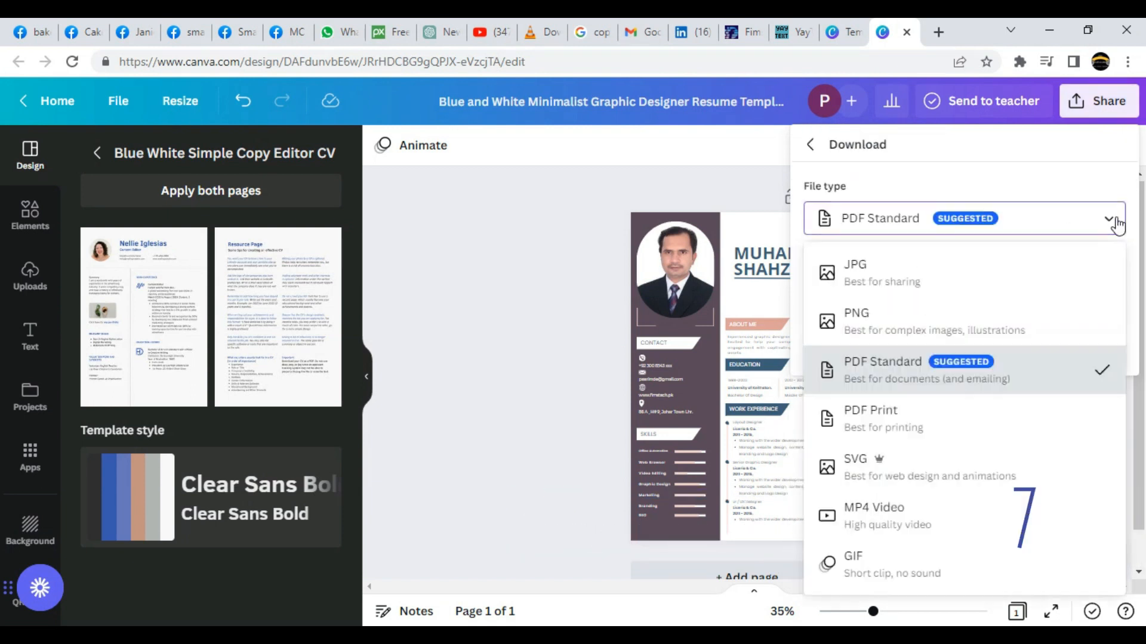
pyautogui.click(887, 428)
pyautogui.click(927, 443)
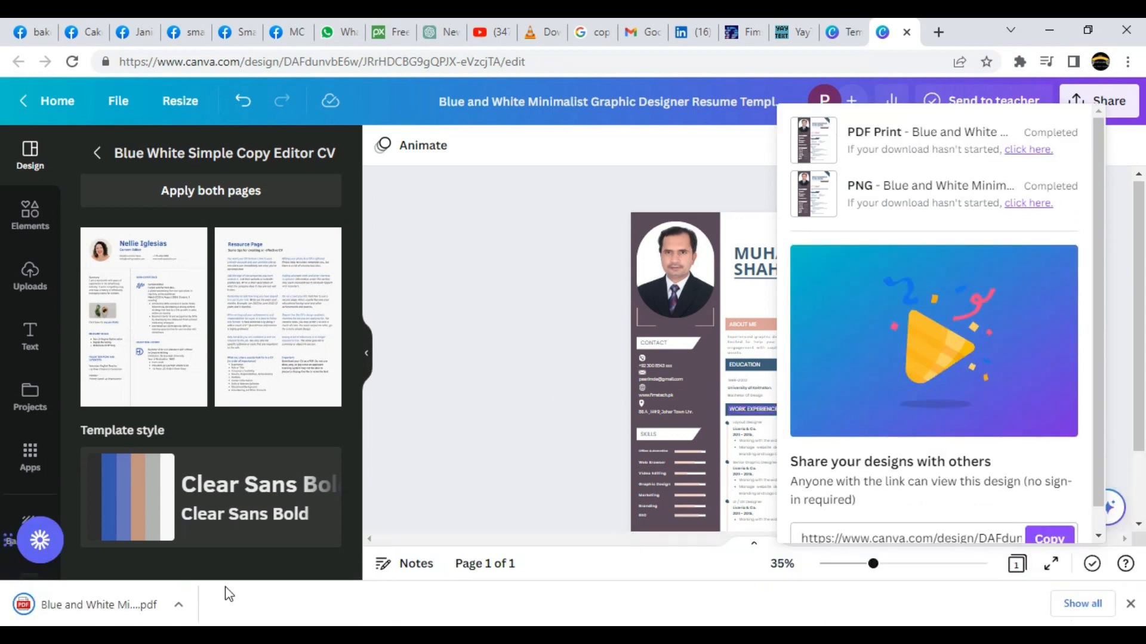
# Open Blue and White Minimalist Graphic Designer Resume Template.pdf in Chrome and scroll through it.
pyautogui.click(126, 604)
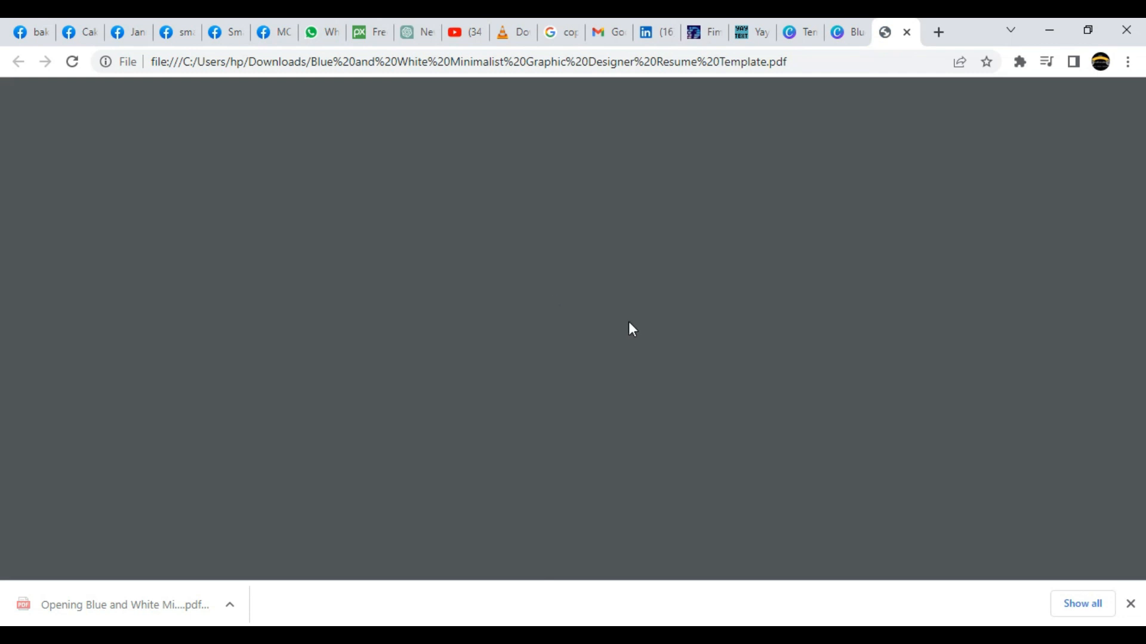
pyautogui.scroll(-2, 728, 309)
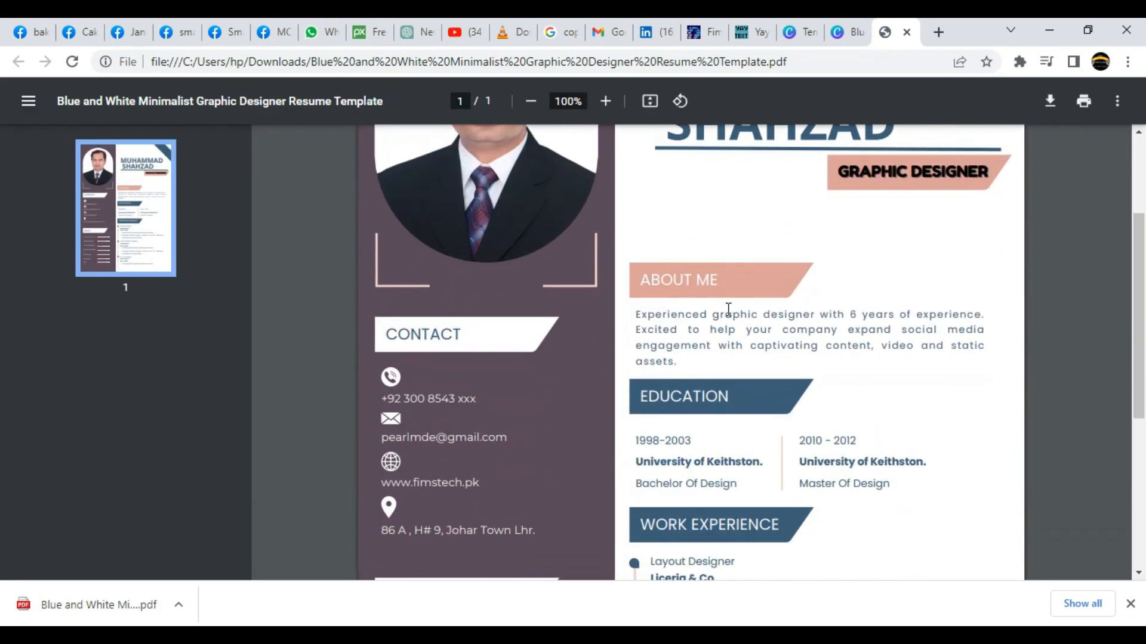
pyautogui.scroll(-5, 728, 309)
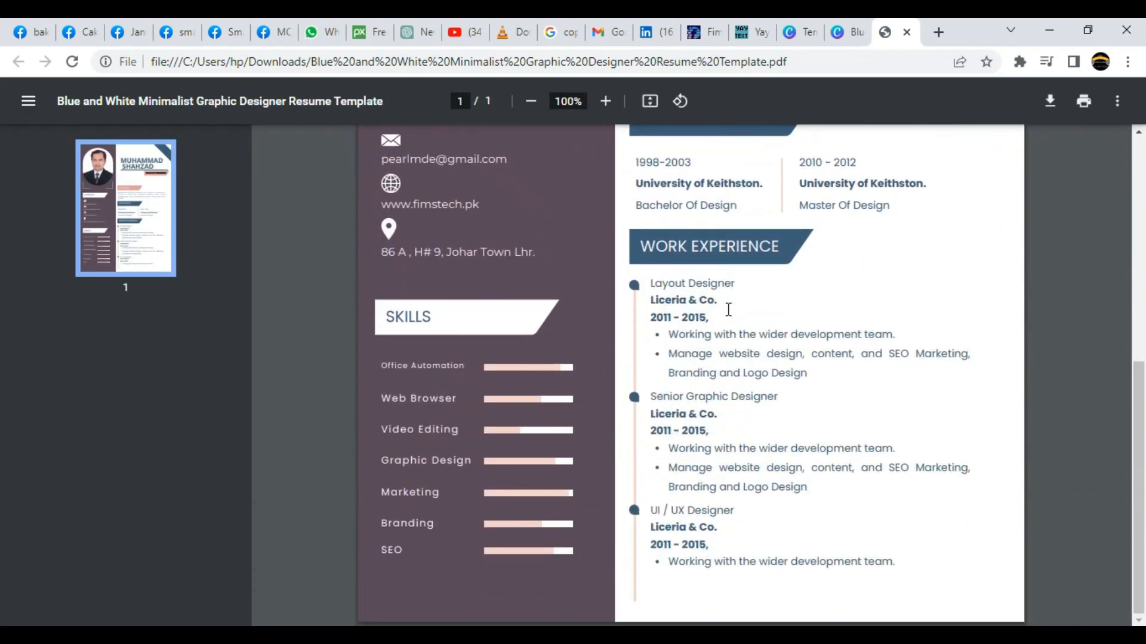
pyautogui.scroll(8, 728, 309)
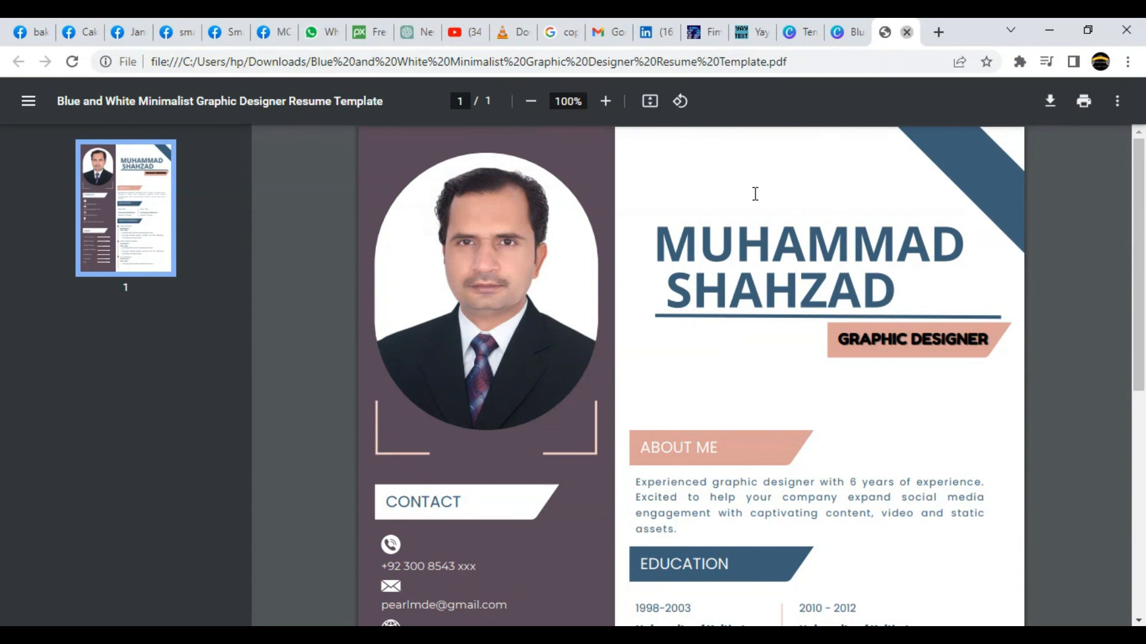